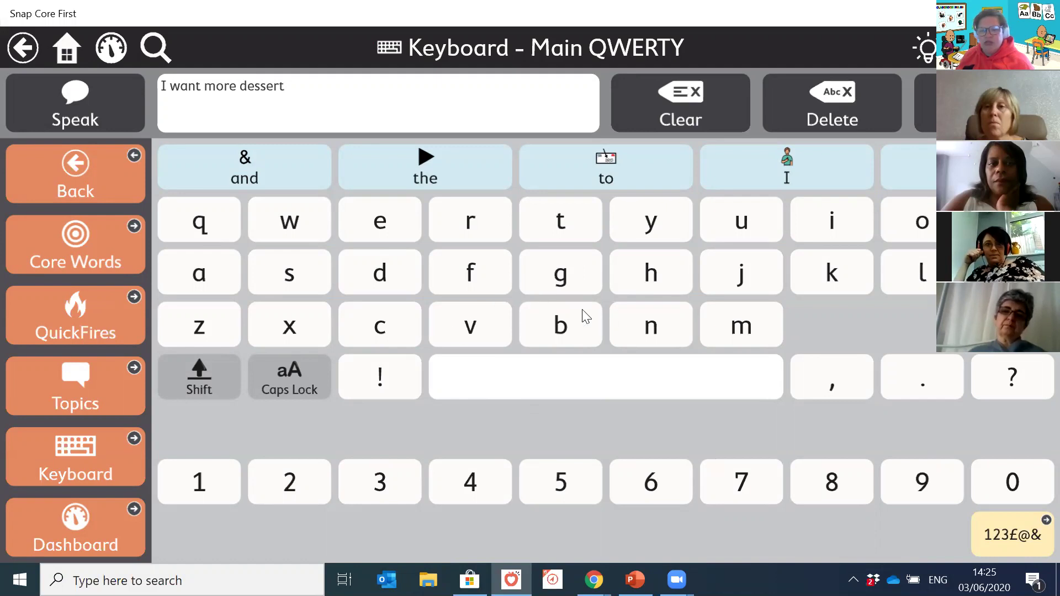
# Step: Empty the message bar on the Keyboard - Main QWERTY page, then switch away from Snap Core First
pyautogui.click(689, 93)
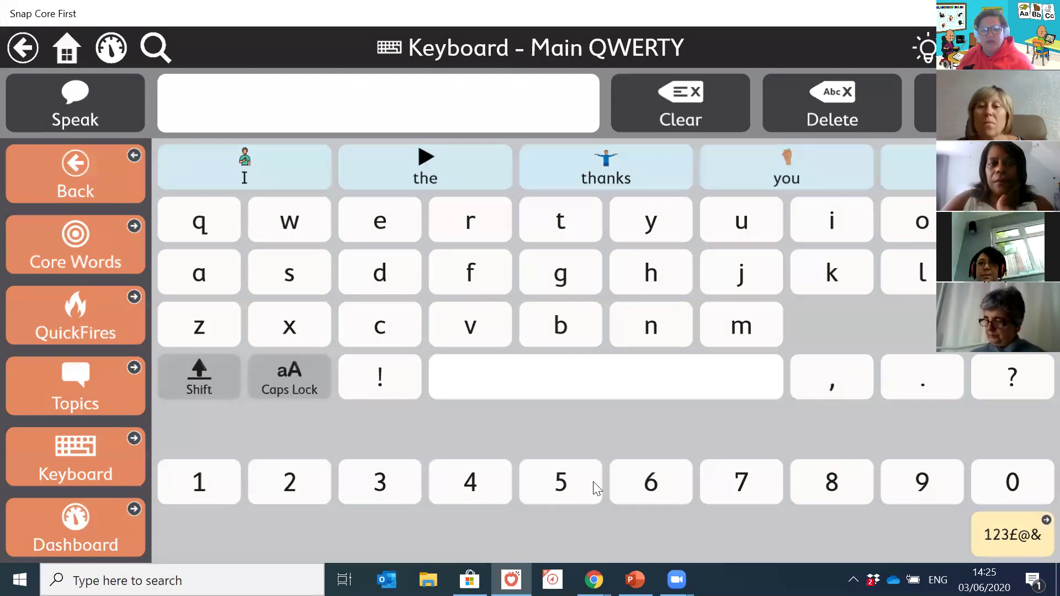
pyautogui.moveTo(635, 580)
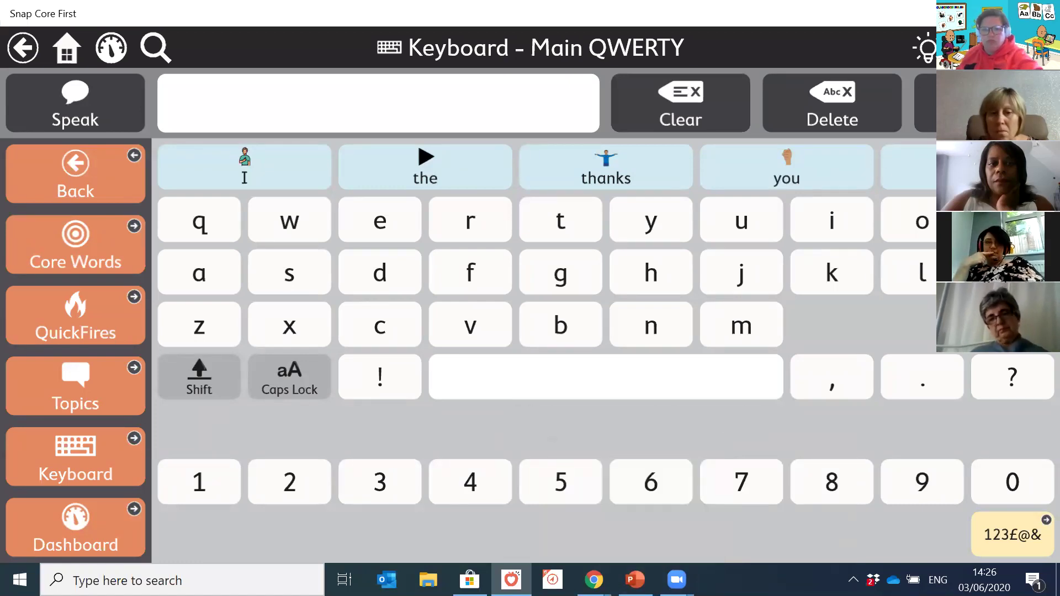
pyautogui.hotkey('alt', 'Tab')
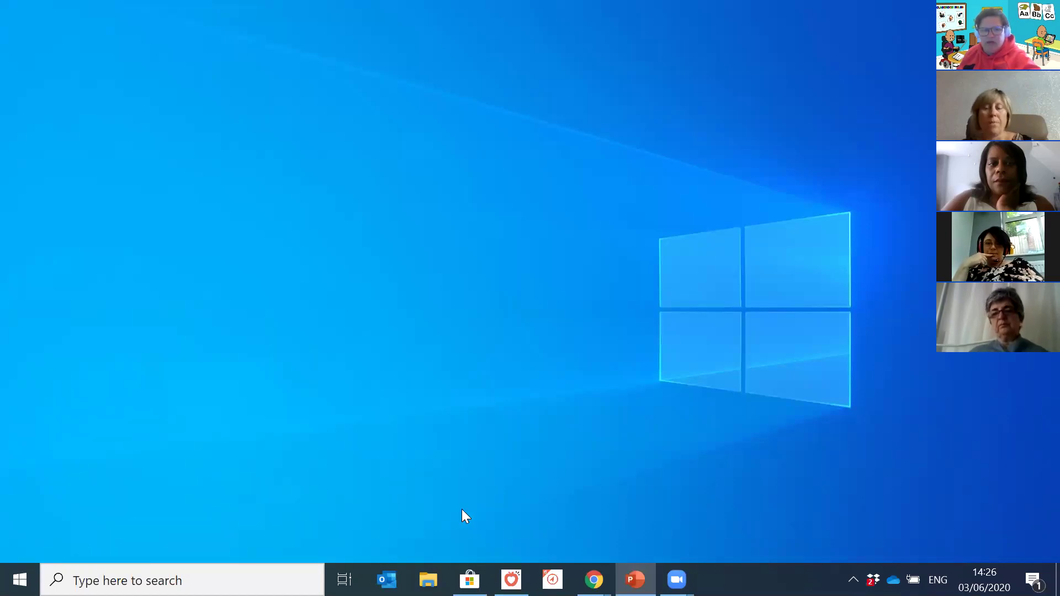
# Step: Bring the Chrome window with the myTobiiDynavox welcome page forward and maximise it
pyautogui.moveTo(511, 579)
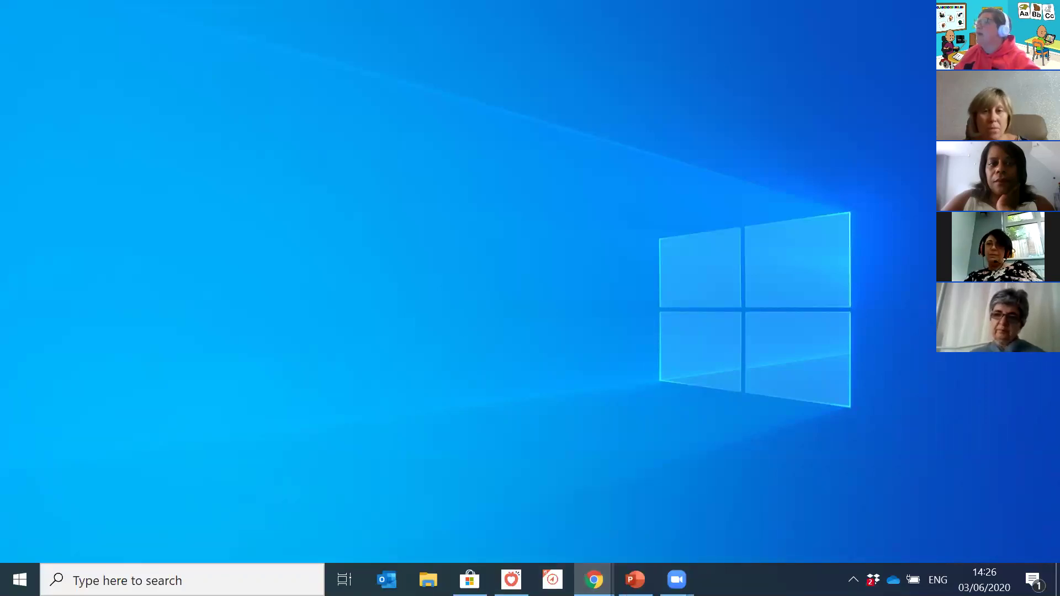
pyautogui.hotkey('alt', 'Tab')
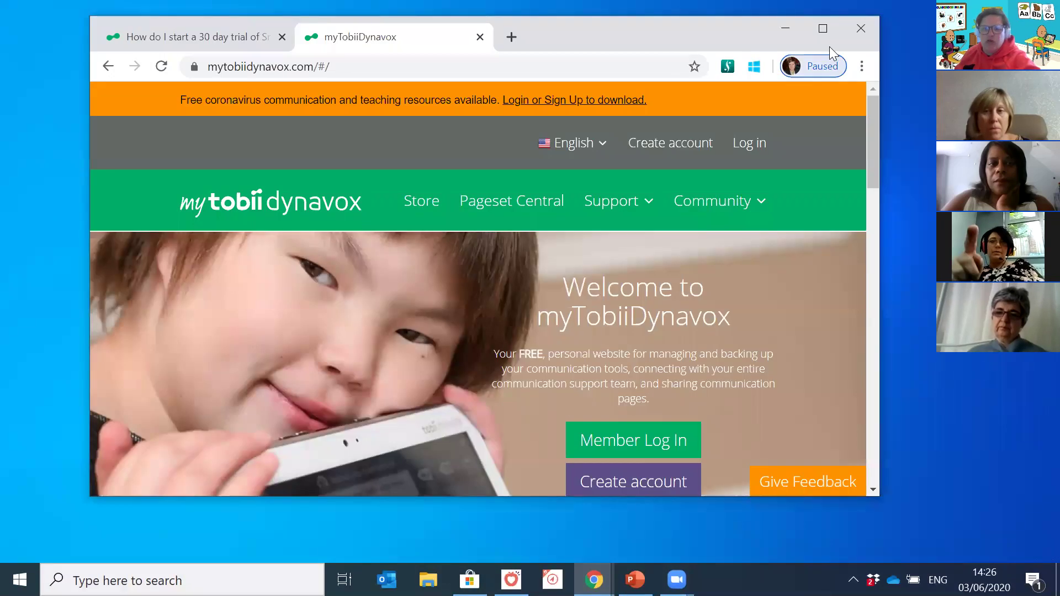
pyautogui.click(829, 20)
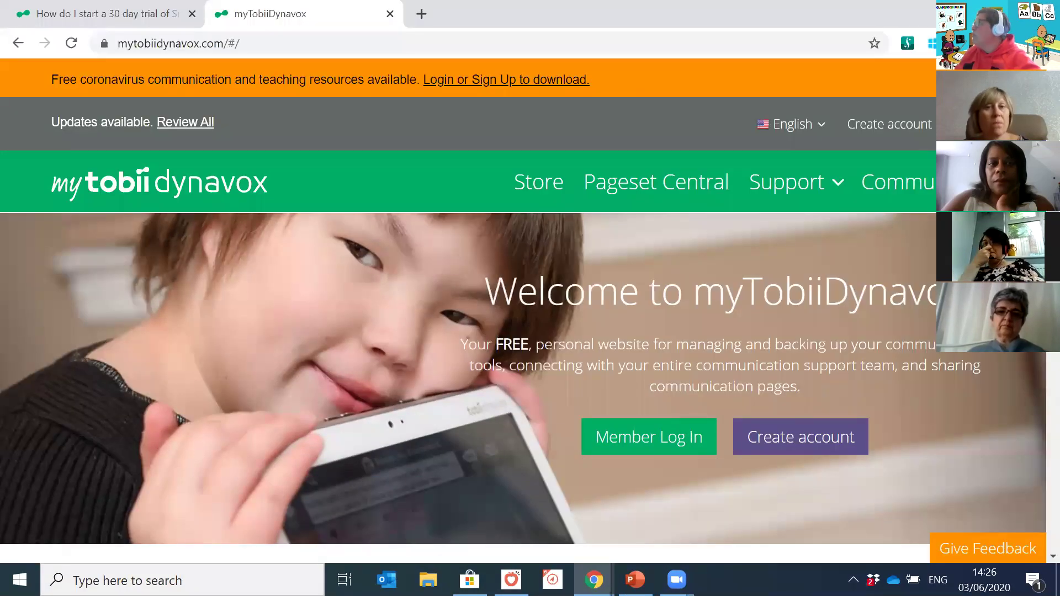
pyautogui.hotkey('alt', 'Tab')
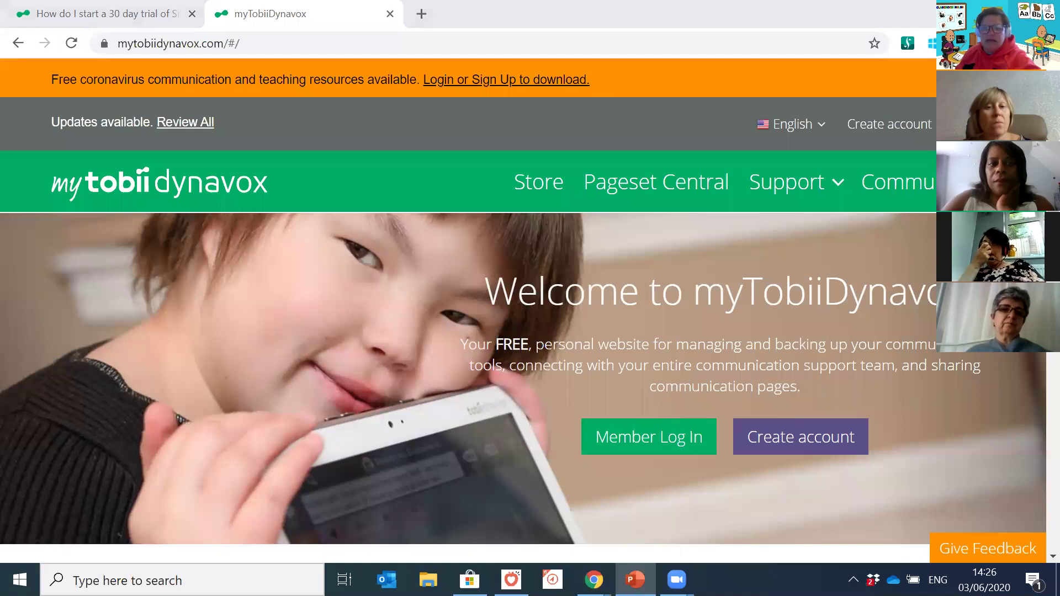
# Step: Maximise PowerPoint, show slide 20 with the five getting-started steps, then return to Chrome
pyautogui.click(557, 117)
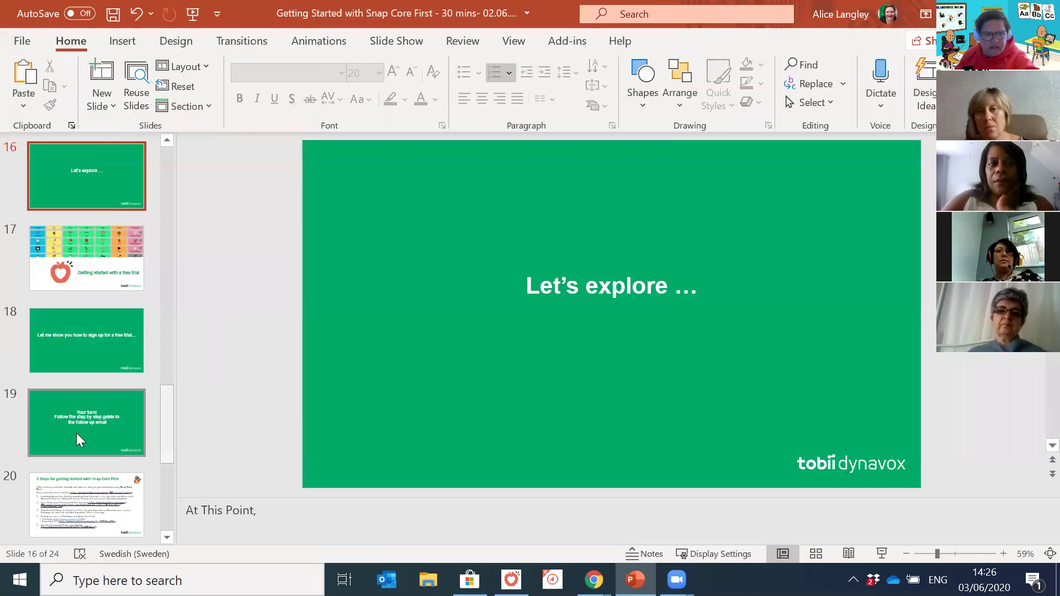
pyautogui.scroll(-2, 80, 441)
pyautogui.click(80, 440)
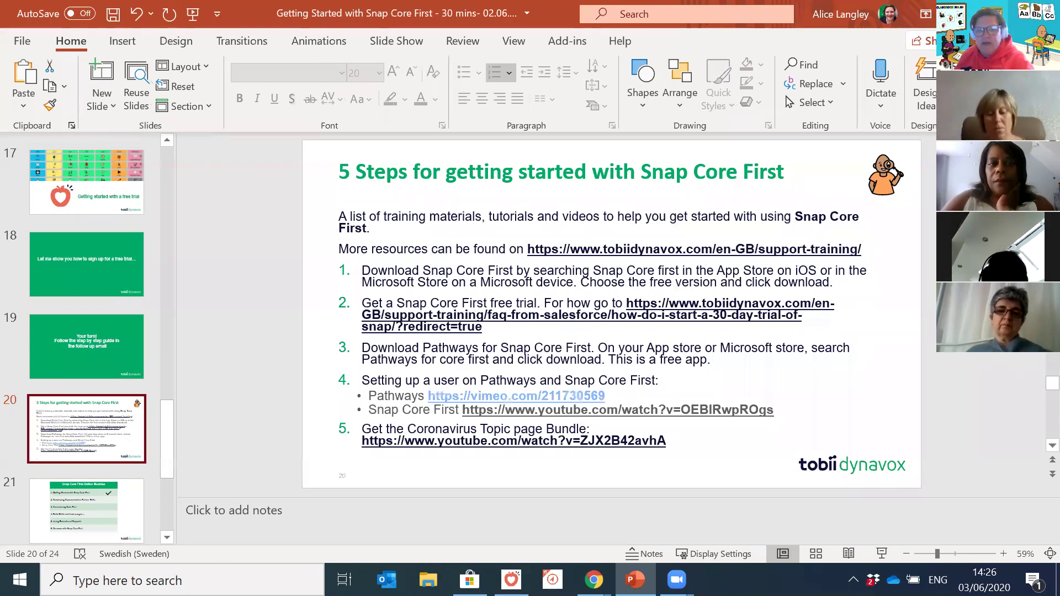
pyautogui.hotkey('alt', 'Tab')
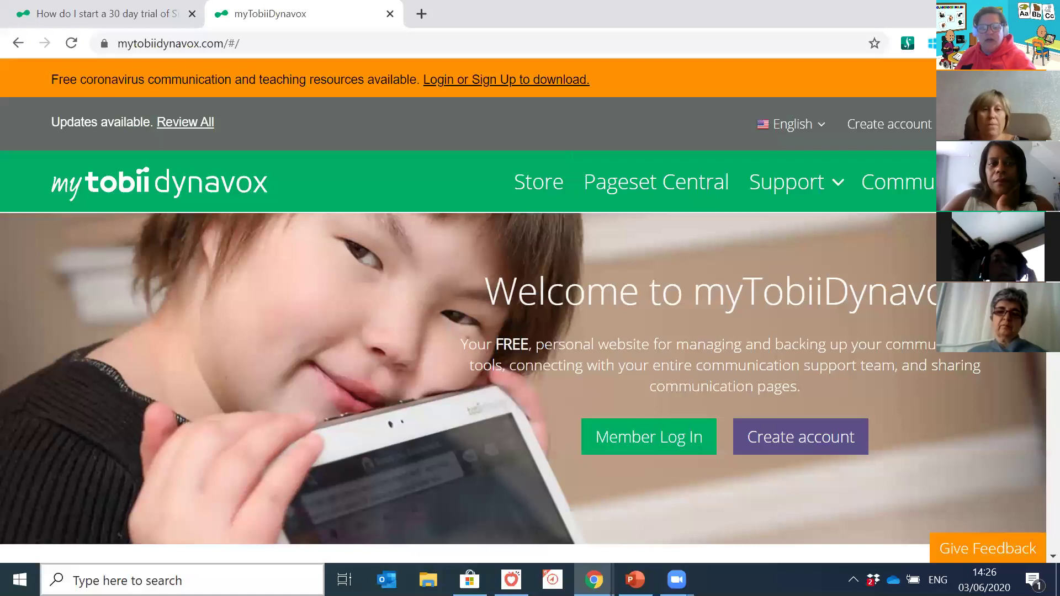
# Step: Launch Microsoft Store from the taskbar so its Home page appears
pyautogui.click(470, 580)
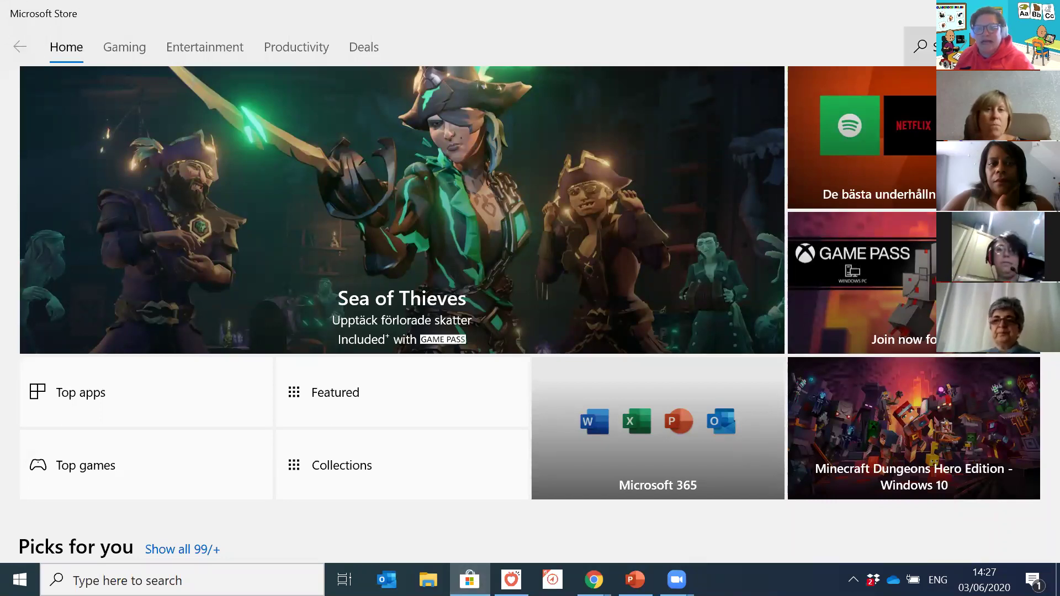
# Step: Search the Store for 'snap core first', open its app page, then go back to the myTobiiDynavox Chrome window
pyautogui.click(920, 46)
pyautogui.write('snap core first')
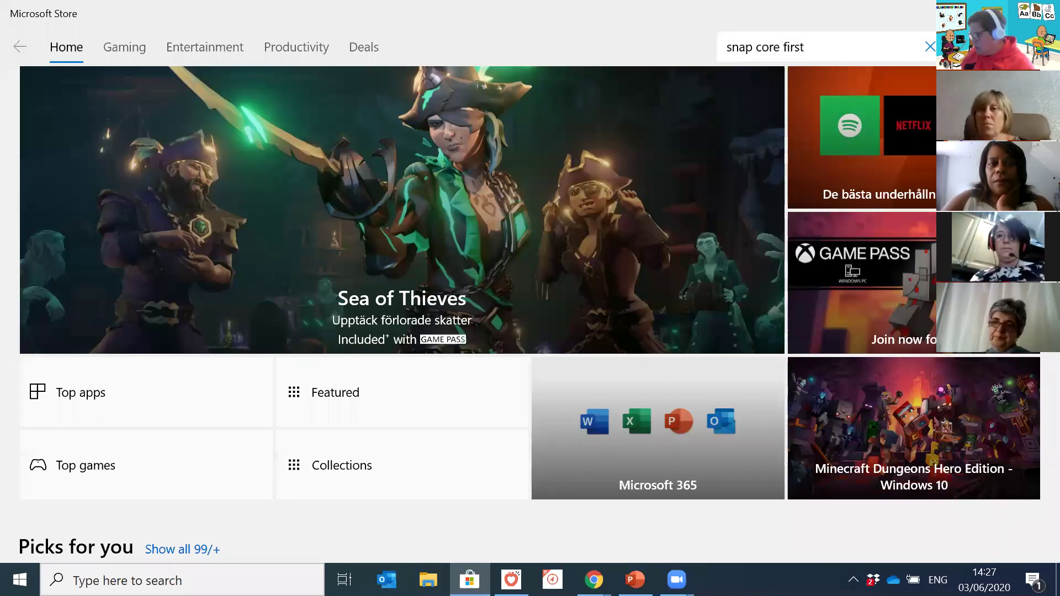
pyautogui.press('Return')
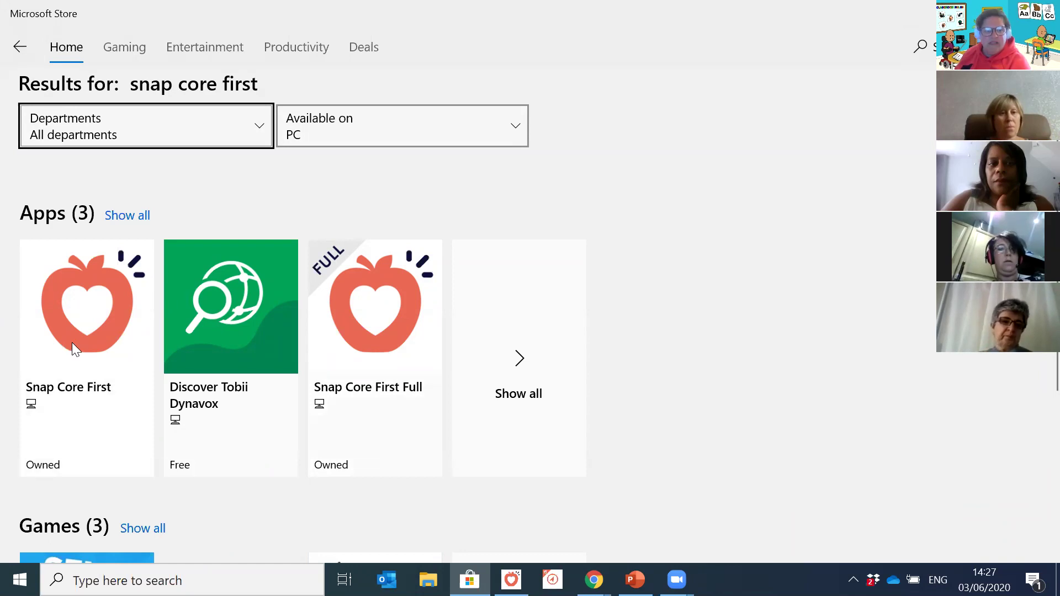
pyautogui.click(87, 334)
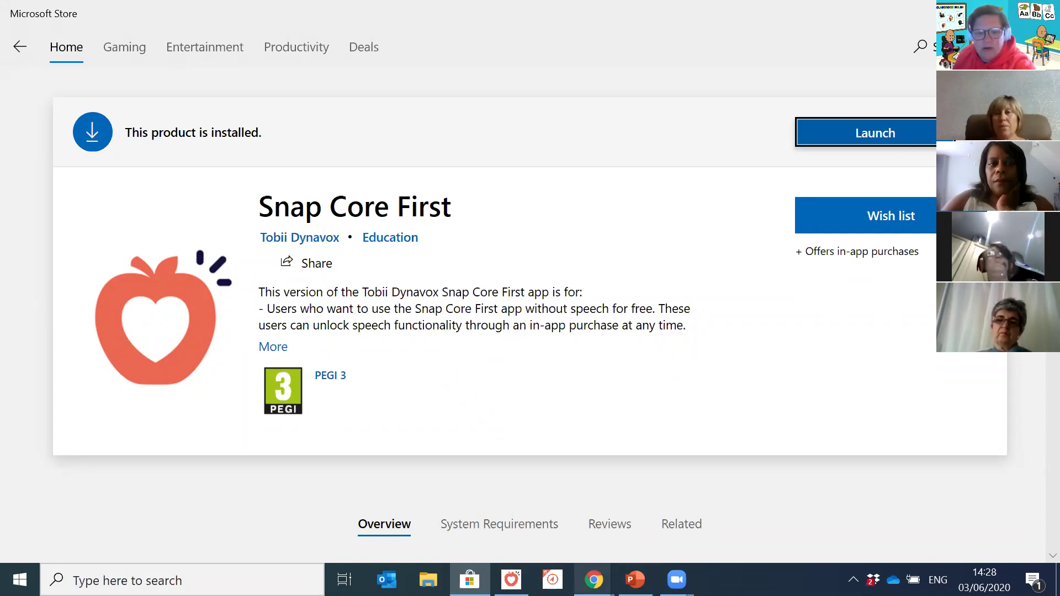
pyautogui.moveTo(594, 580)
pyautogui.click(633, 532)
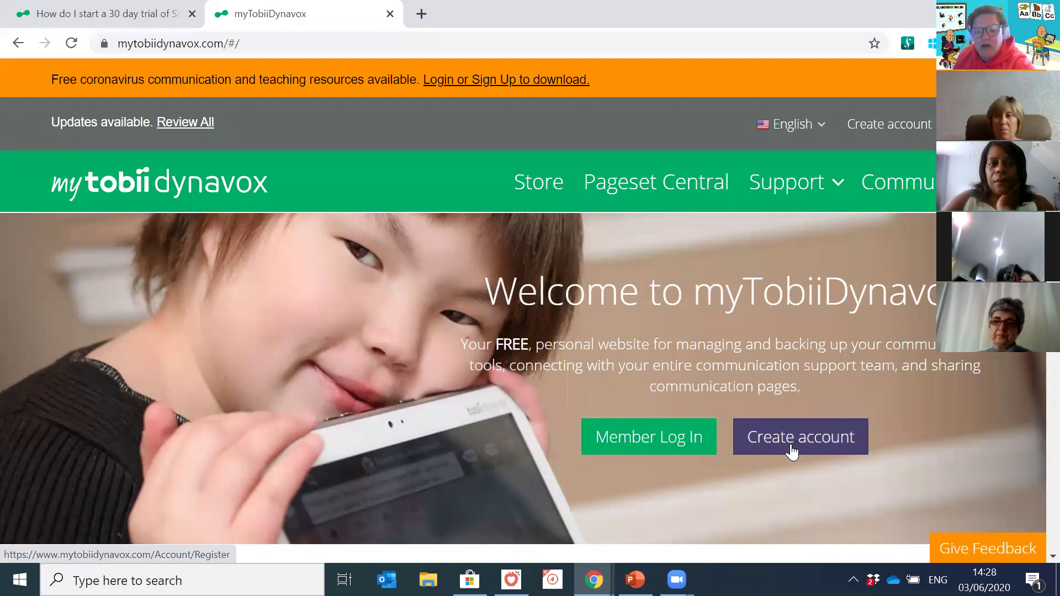
# Step: Sign in to myTobiiDynavox as a member and open the Store
pyautogui.click(667, 439)
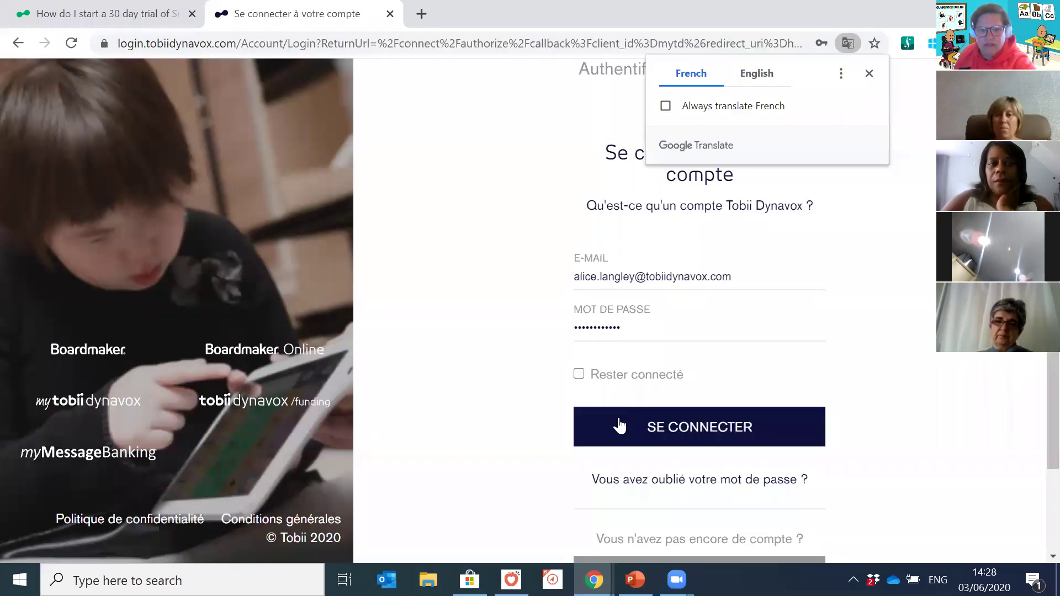
pyautogui.click(620, 426)
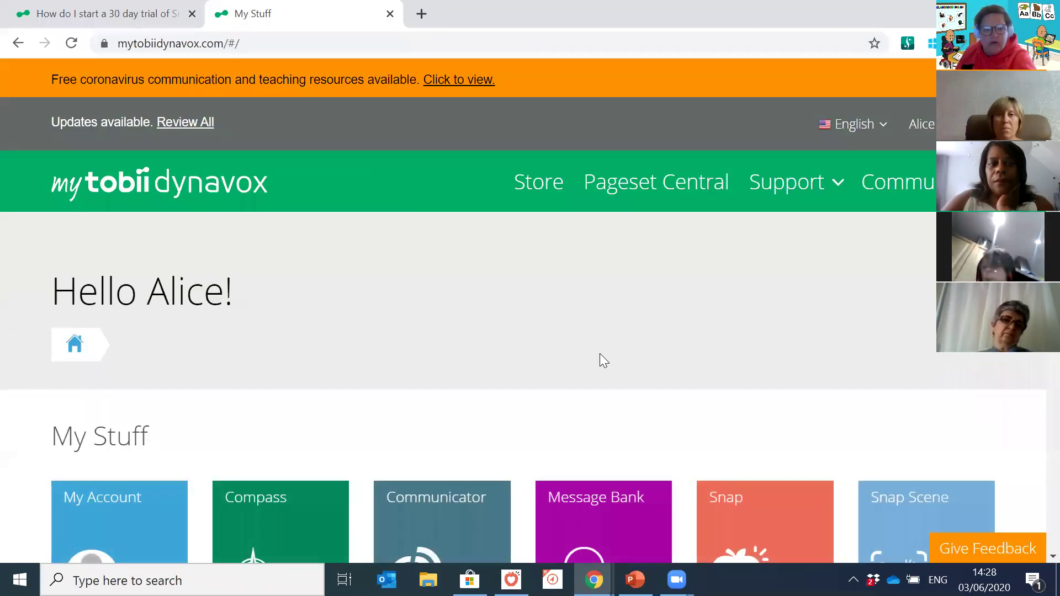
pyautogui.scroll(-3, 599, 353)
pyautogui.scroll(3, 602, 332)
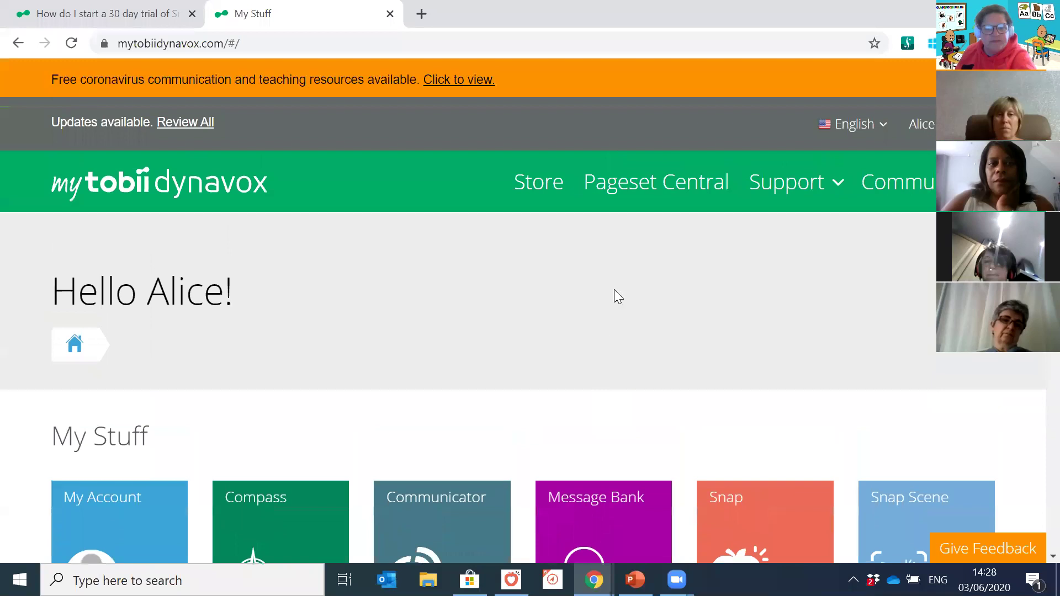
pyautogui.click(543, 200)
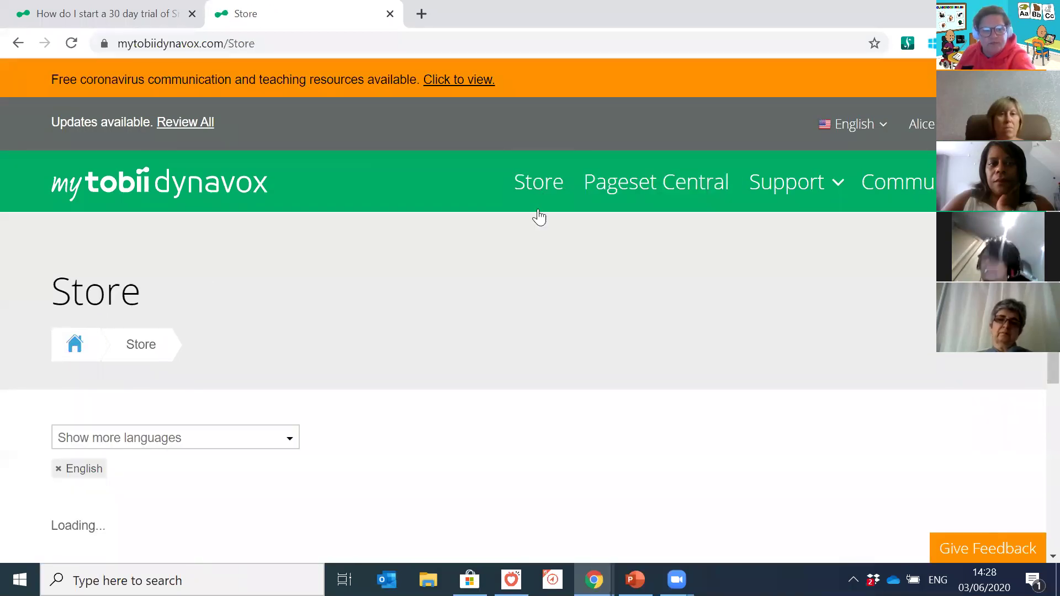
# Step: Open the Snap Core First product page and request the 60-day speaking trial
pyautogui.scroll(-7, 573, 281)
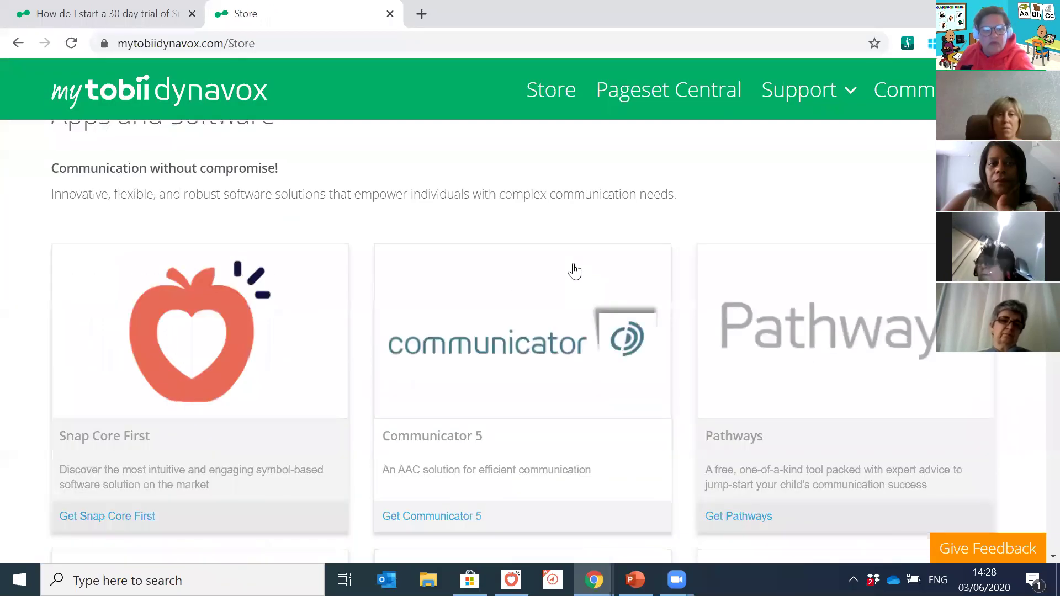
pyautogui.scroll(-2, 574, 270)
pyautogui.click(183, 286)
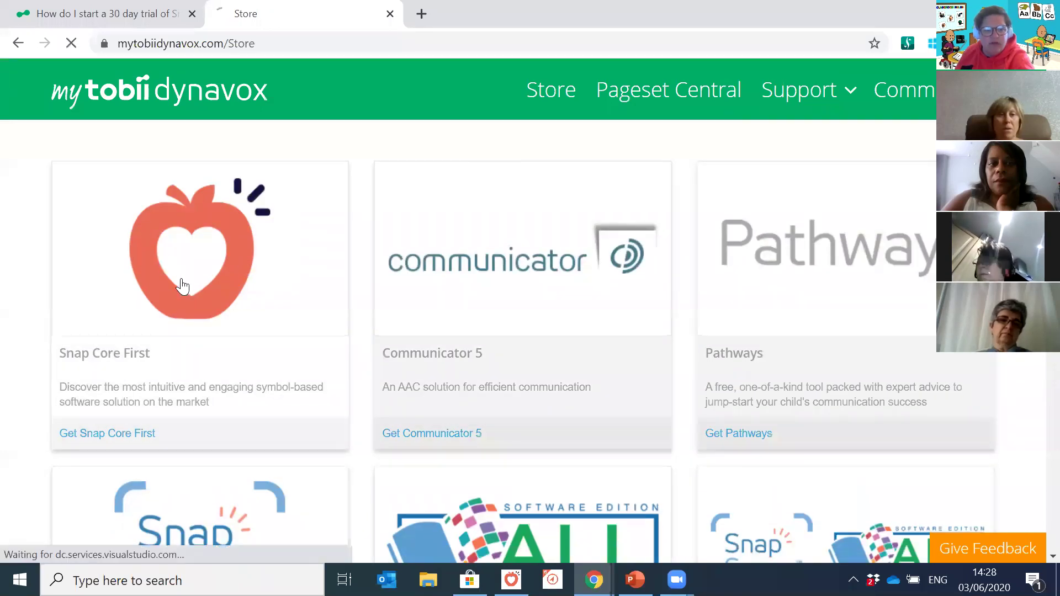
pyautogui.scroll(-2, 736, 313)
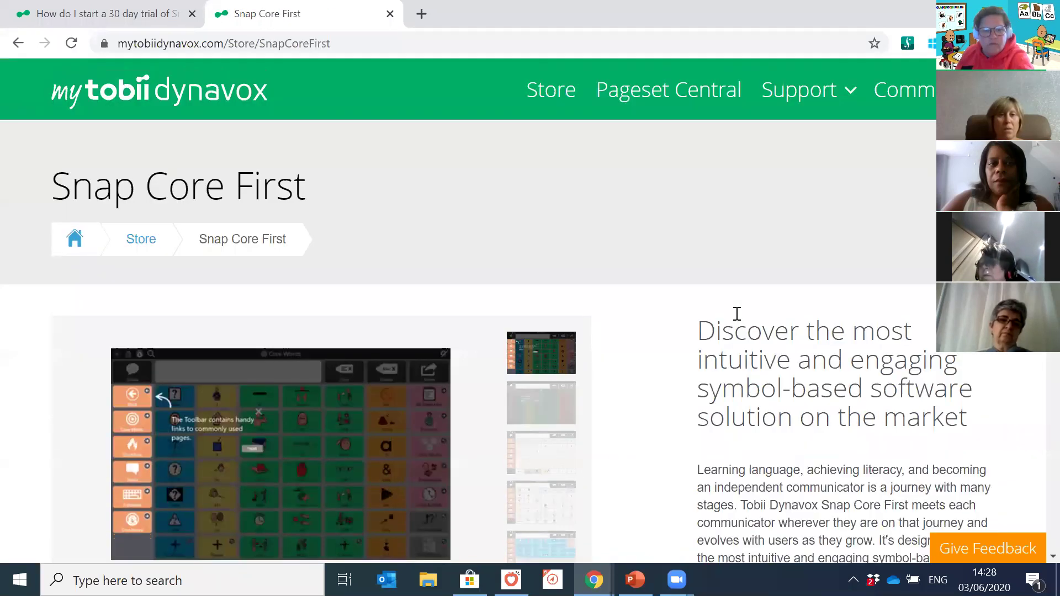
pyautogui.scroll(-9, 737, 313)
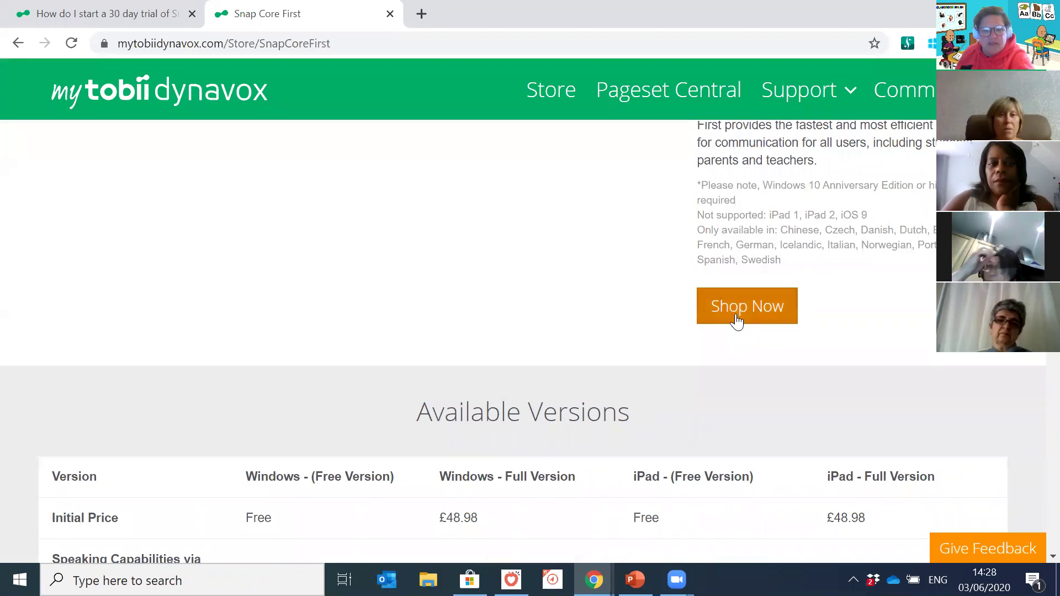
pyautogui.click(736, 319)
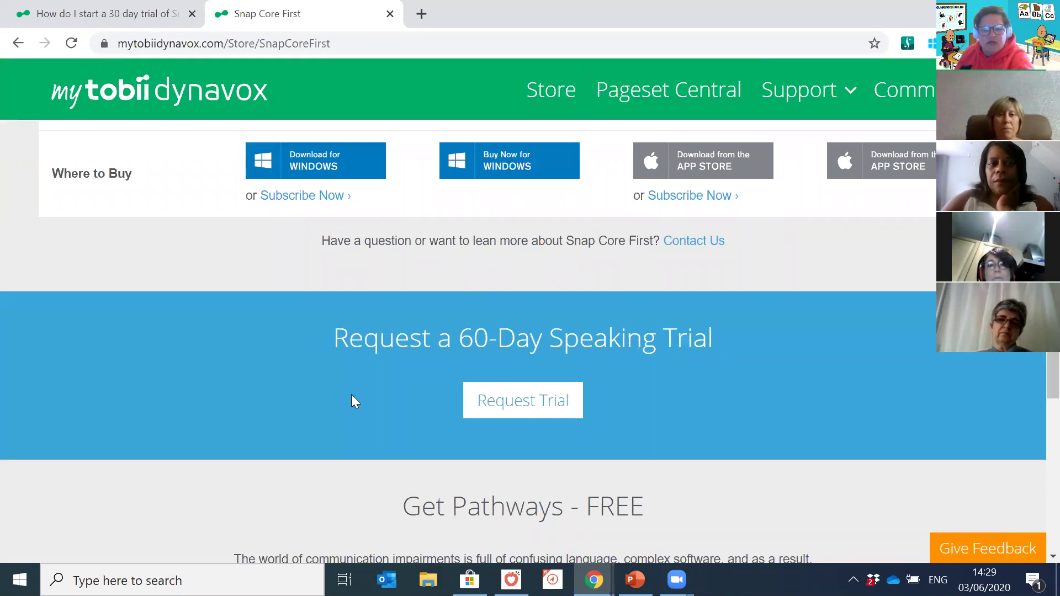
pyautogui.click(559, 411)
pyautogui.scroll(-6, 669, 322)
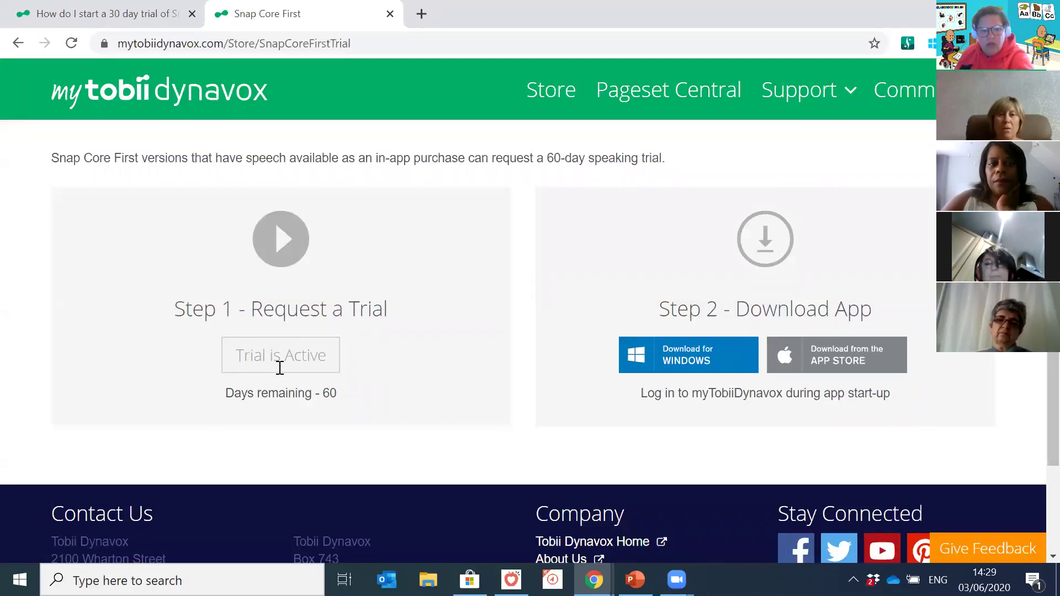
# Step: Highlight the 'Days remaining - 60' text, deselect it, and return to Snap Core First
pyautogui.moveTo(337, 393); pyautogui.dragTo(315, 393)
pyautogui.click(331, 395)
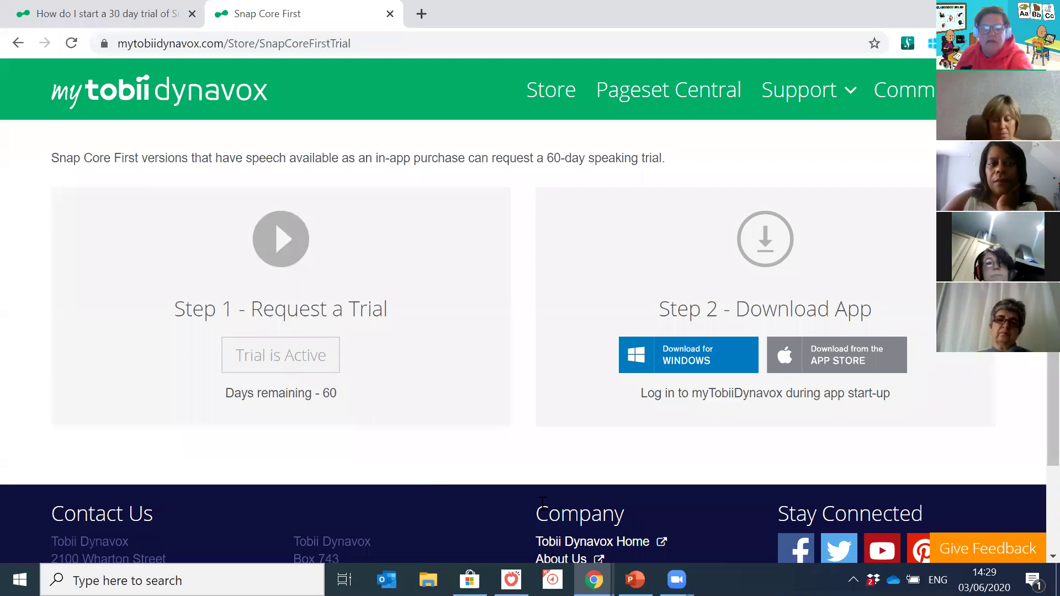
pyautogui.hotkey('alt', 'Tab')
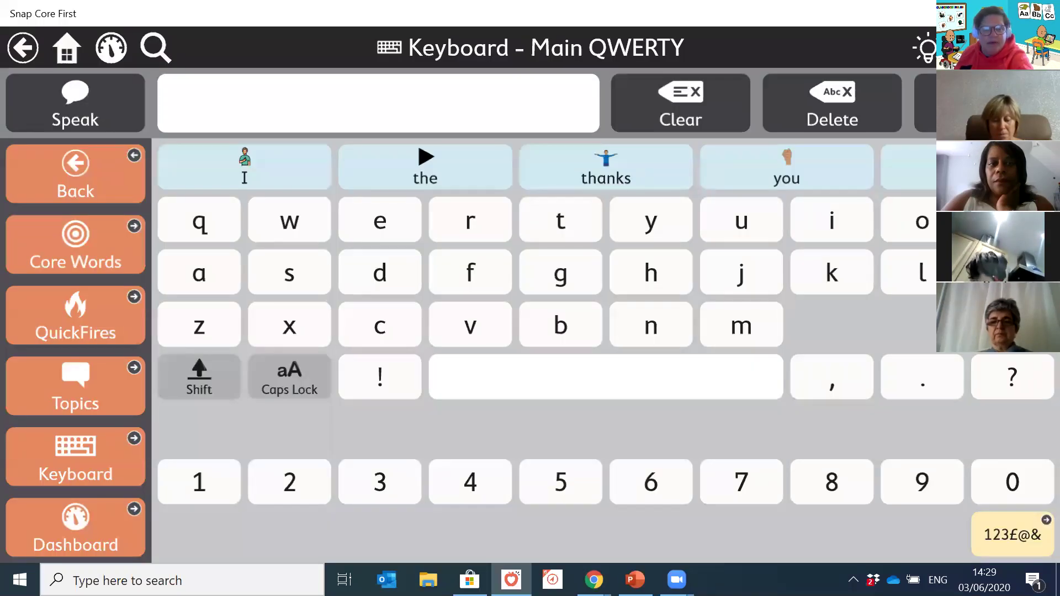
# Step: Turn on edit mode and choose New User from the User tab's Choose a User list
pyautogui.hotkey('ctrl', 'e')
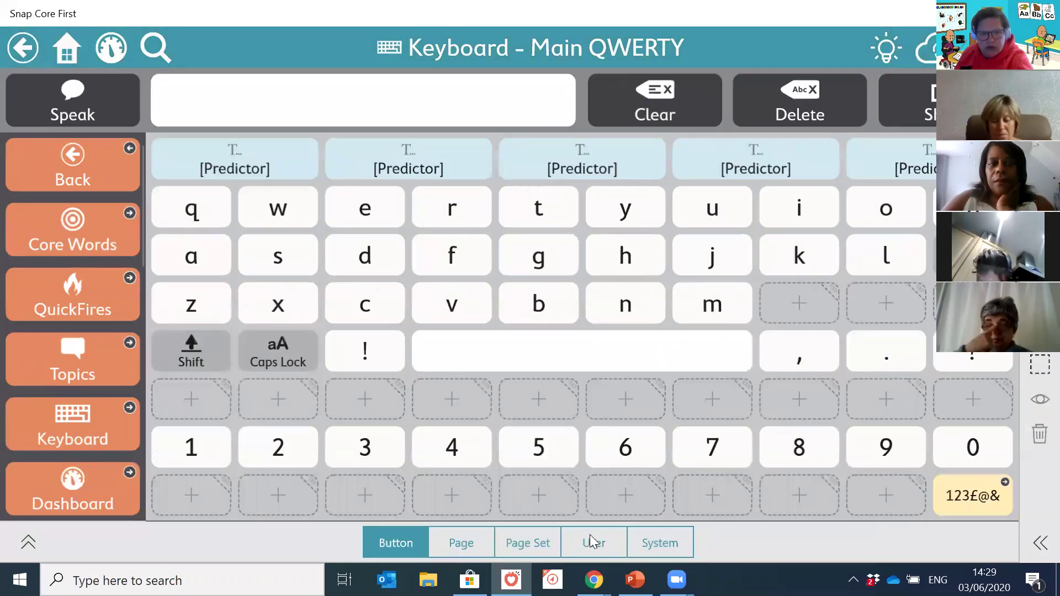
pyautogui.click(589, 535)
pyautogui.click(429, 429)
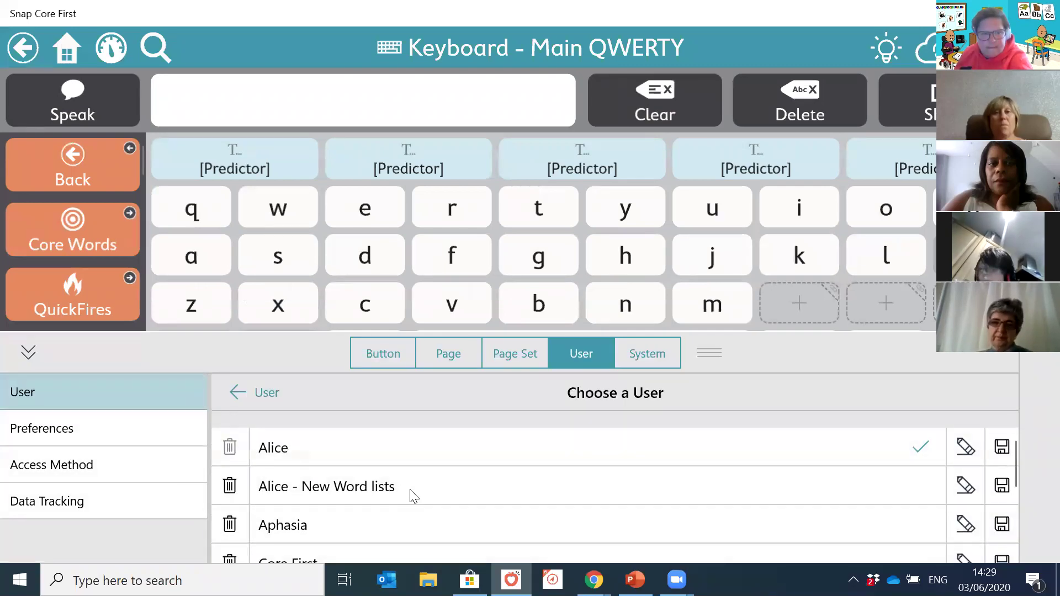
pyautogui.scroll(-5, 413, 495)
pyautogui.scroll(-2, 411, 494)
pyautogui.click(634, 528)
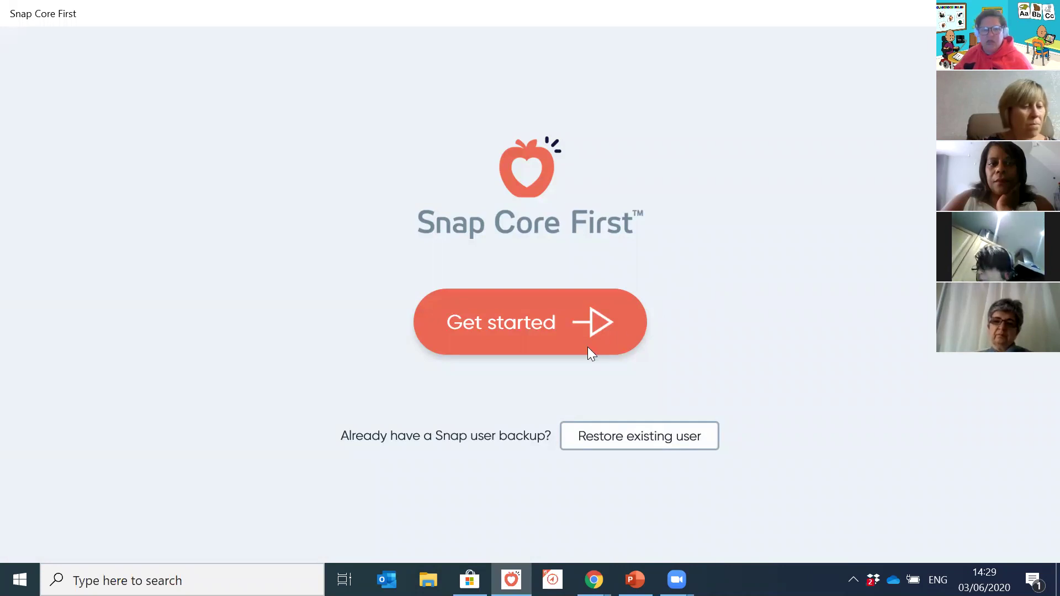
# Step: Begin setup, browse the full page-set list, and continue with Core First (United Kingdom)
pyautogui.click(488, 322)
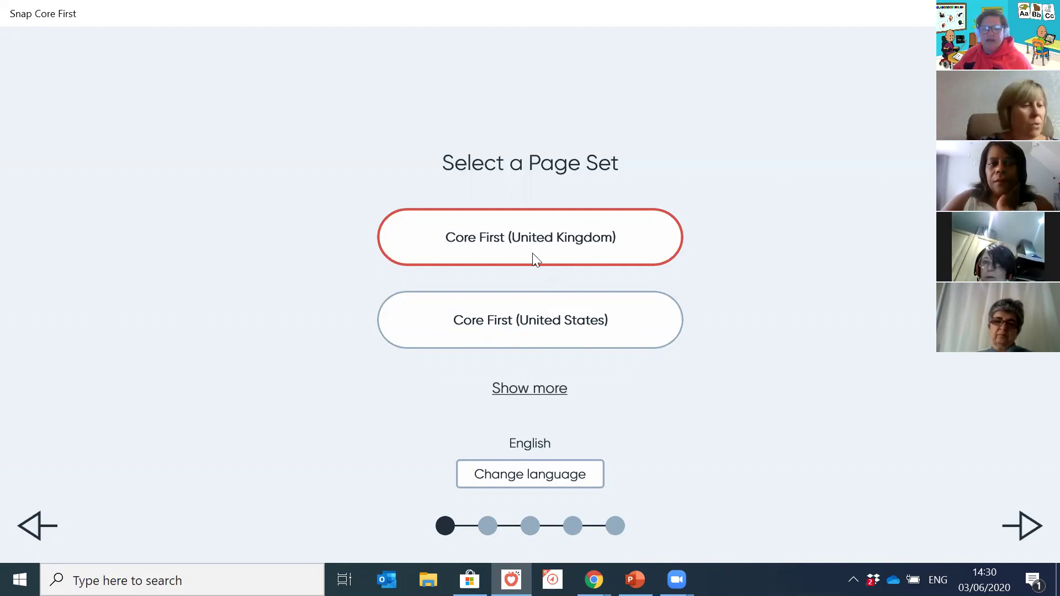
pyautogui.click(528, 389)
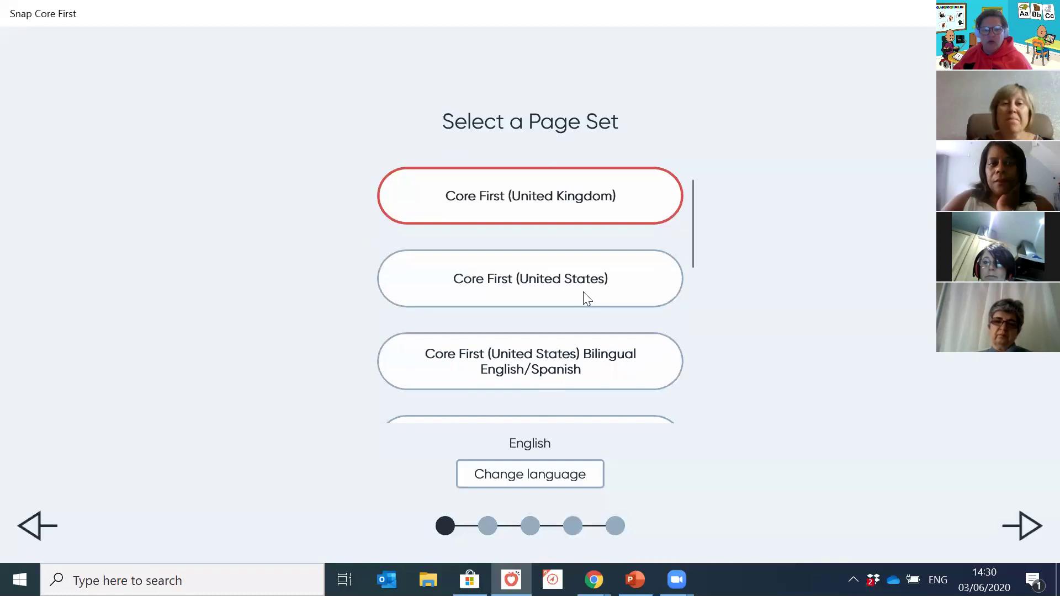
pyautogui.scroll(-3, 597, 280)
pyautogui.scroll(-1, 595, 279)
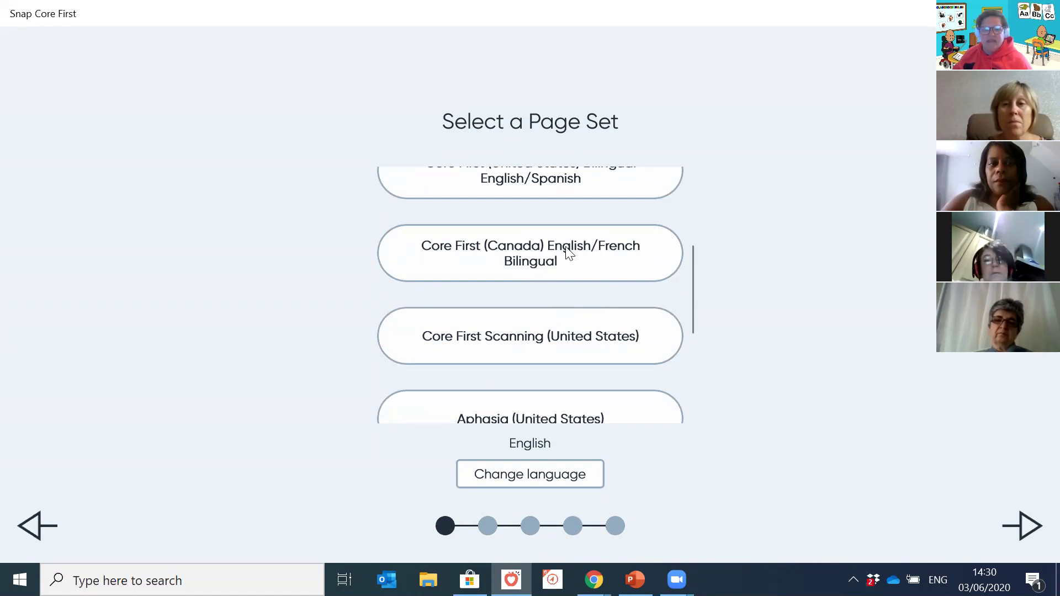
pyautogui.scroll(-3, 618, 263)
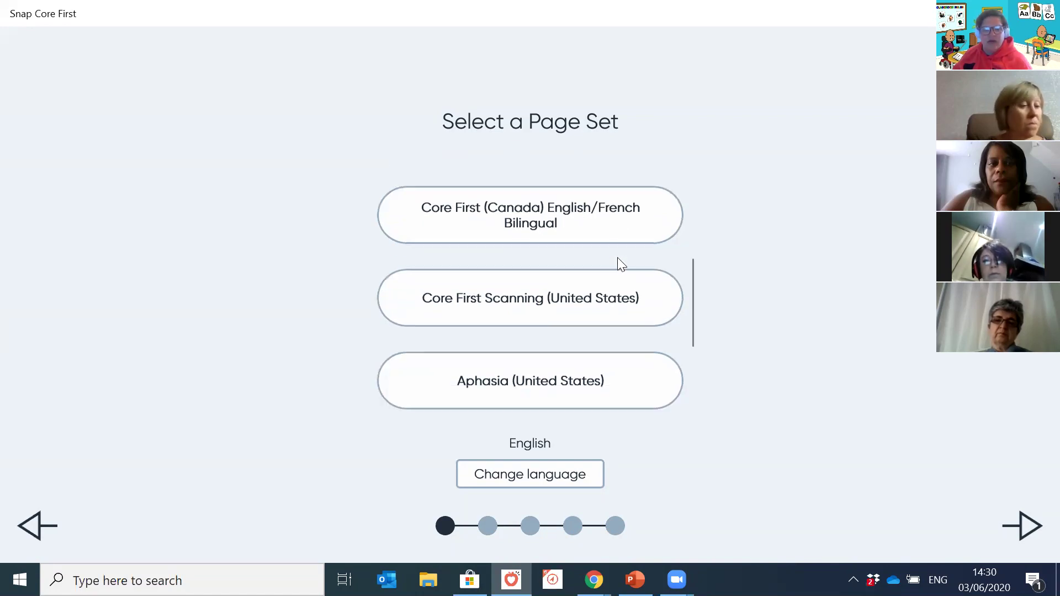
pyautogui.scroll(8, 659, 316)
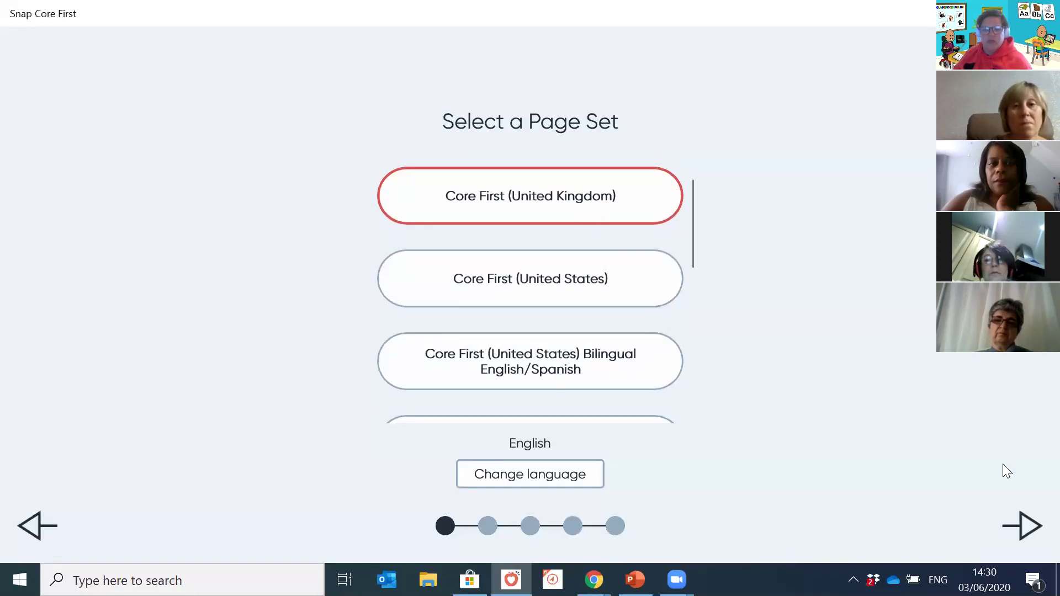
pyautogui.click(1021, 527)
# Step: Enter the account e-mail address in the Email field, retyping it after a mistake
pyautogui.click(567, 213)
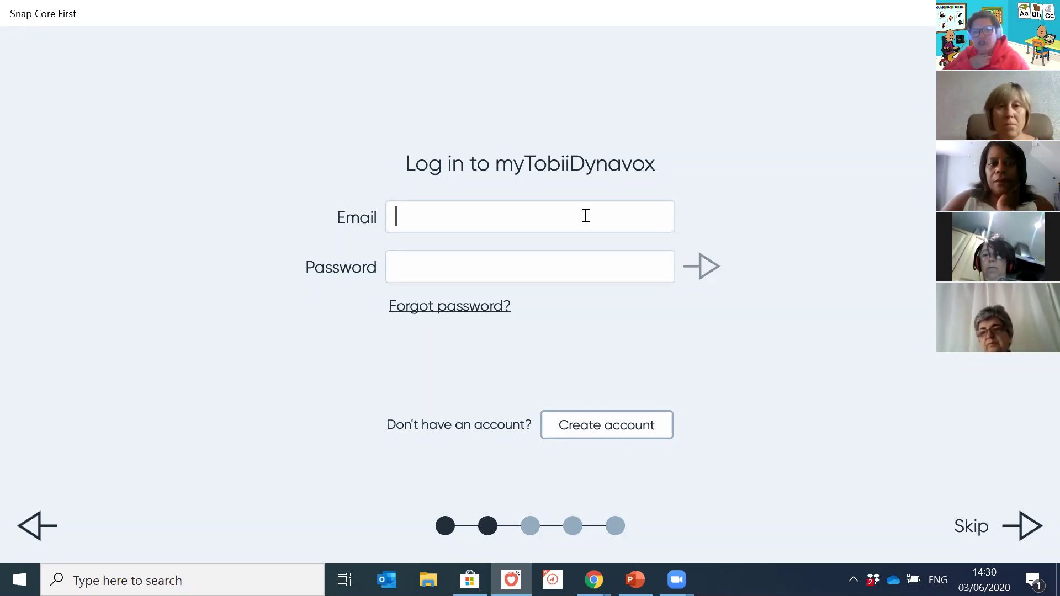
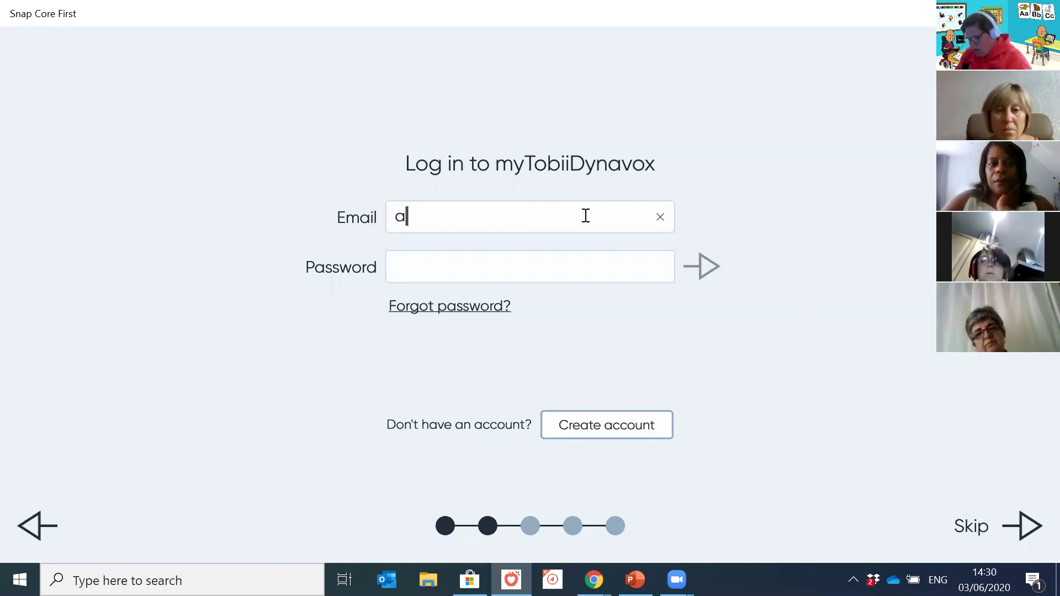
pyautogui.press('BackSpace')
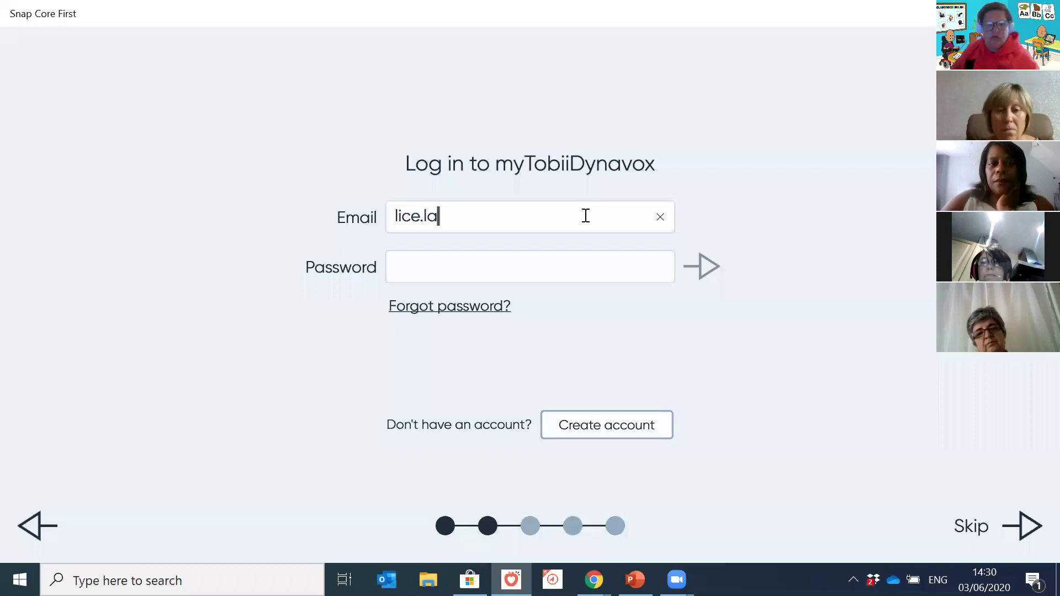
pyautogui.hotkey('ctrl', 'a')
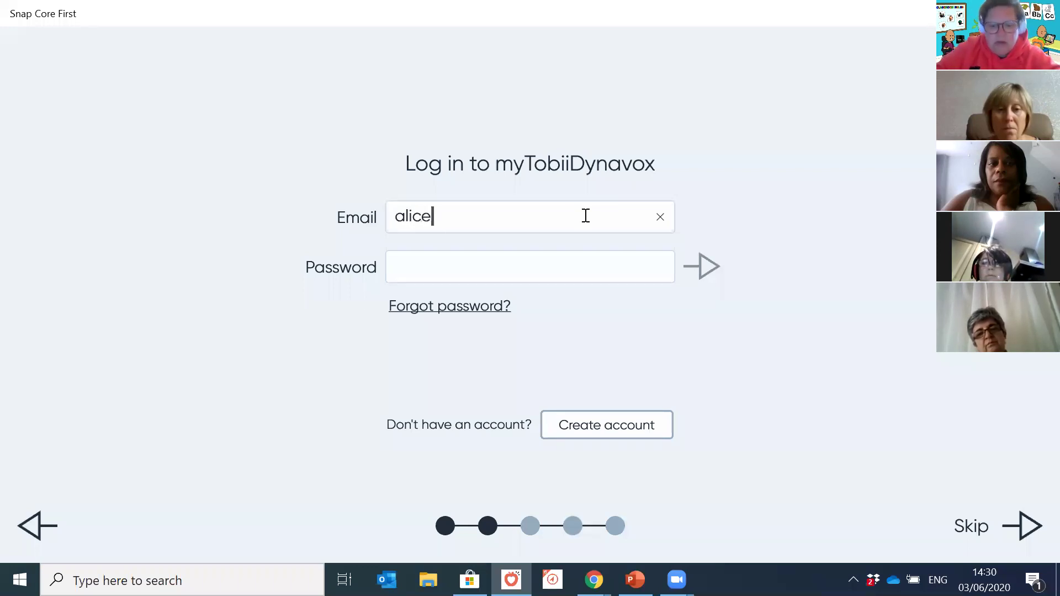
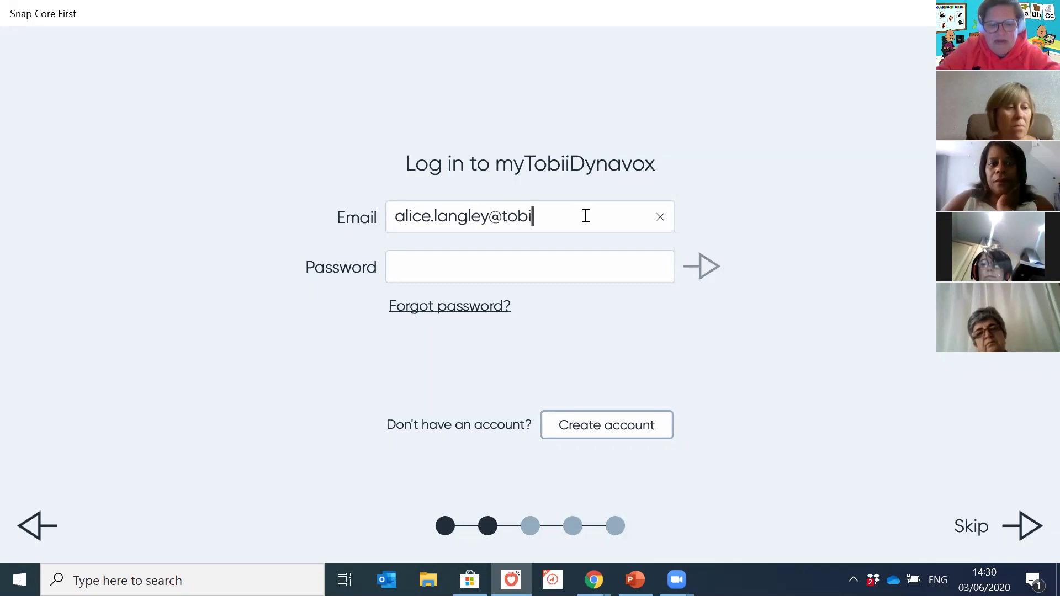
# Step: Enter the account password and submit the login, submitting a second time
pyautogui.press('Tab')
pyautogui.write('••••••••••••')
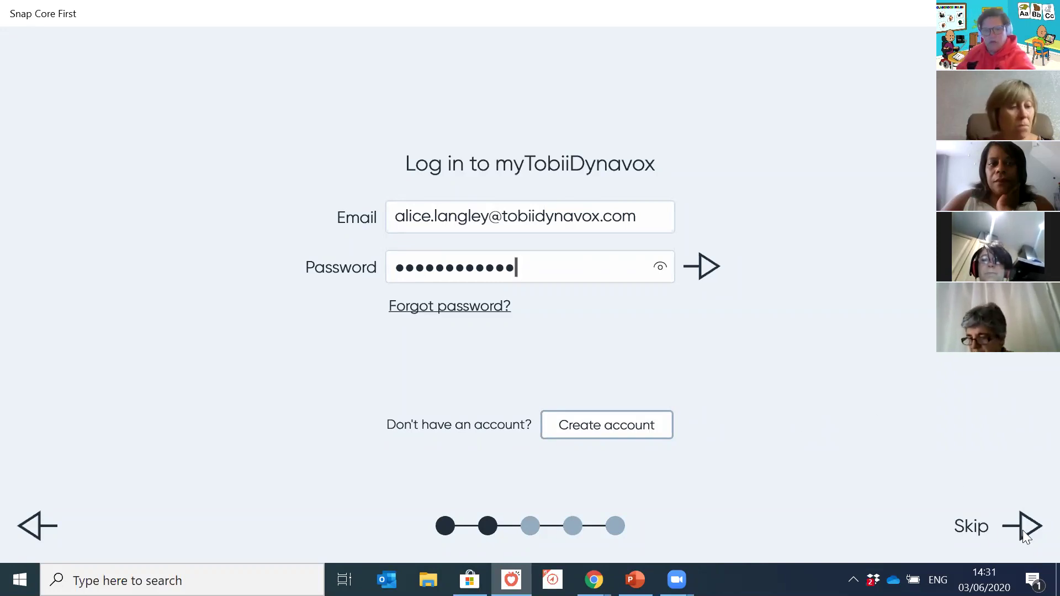
pyautogui.click(709, 272)
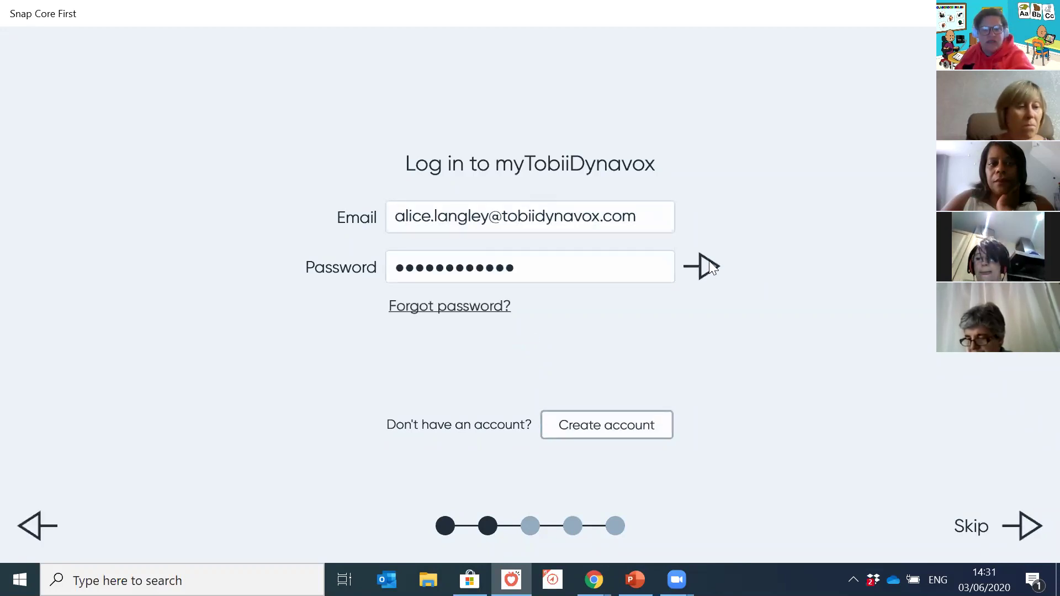
pyautogui.click(710, 262)
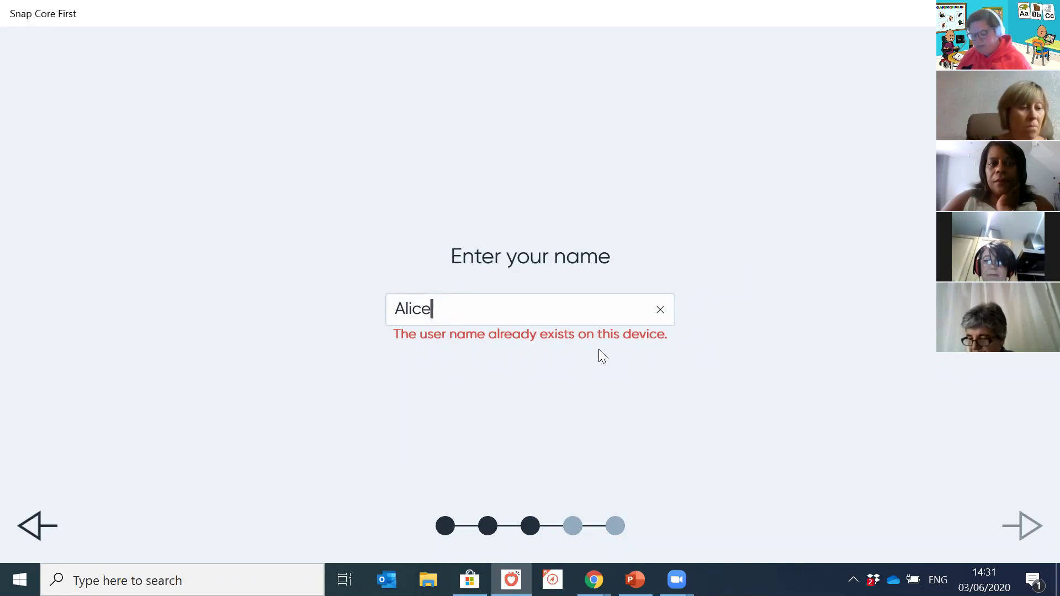
# Step: Append 'Webinar' to the existing user name to make it unique, then continue to voice selection
pyautogui.write('Webinar')
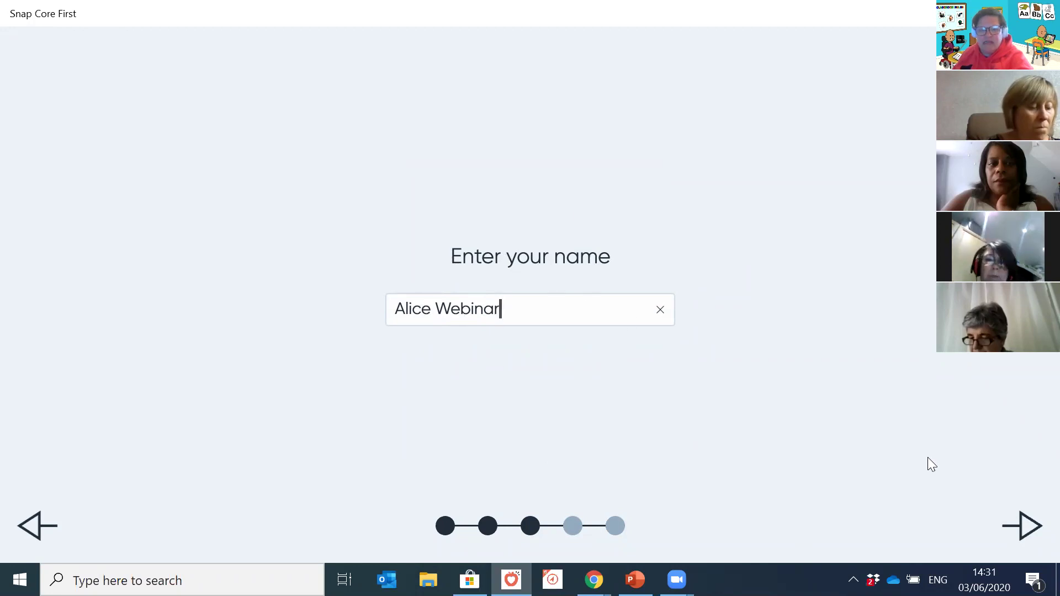
pyautogui.click(1028, 534)
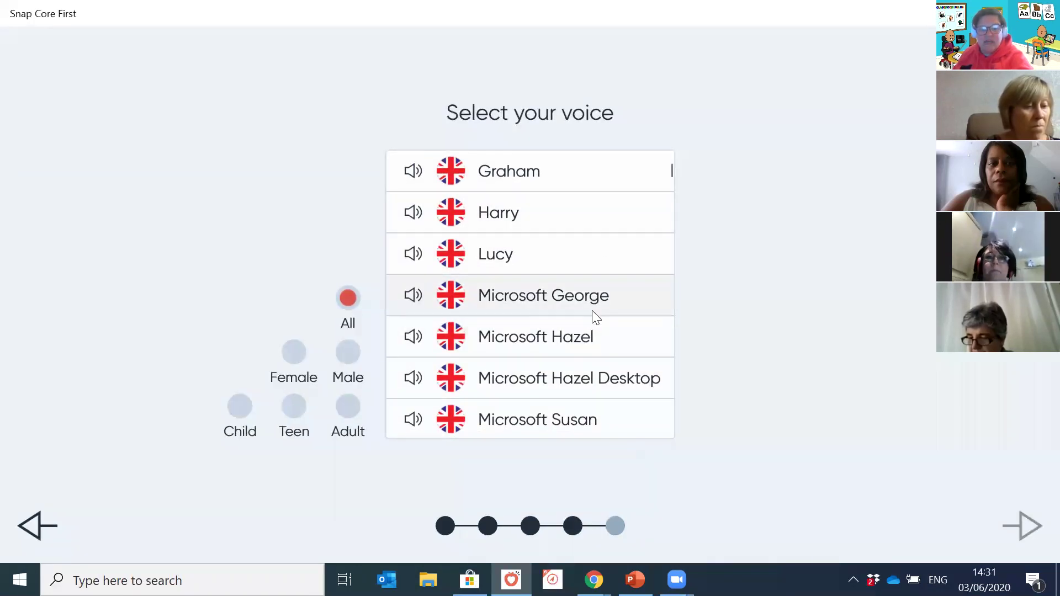
# Step: Browse the available UK voices and select Harry as the speaking voice
pyautogui.scroll(-2, 596, 243)
pyautogui.scroll(2, 596, 243)
pyautogui.scroll(-10, 591, 246)
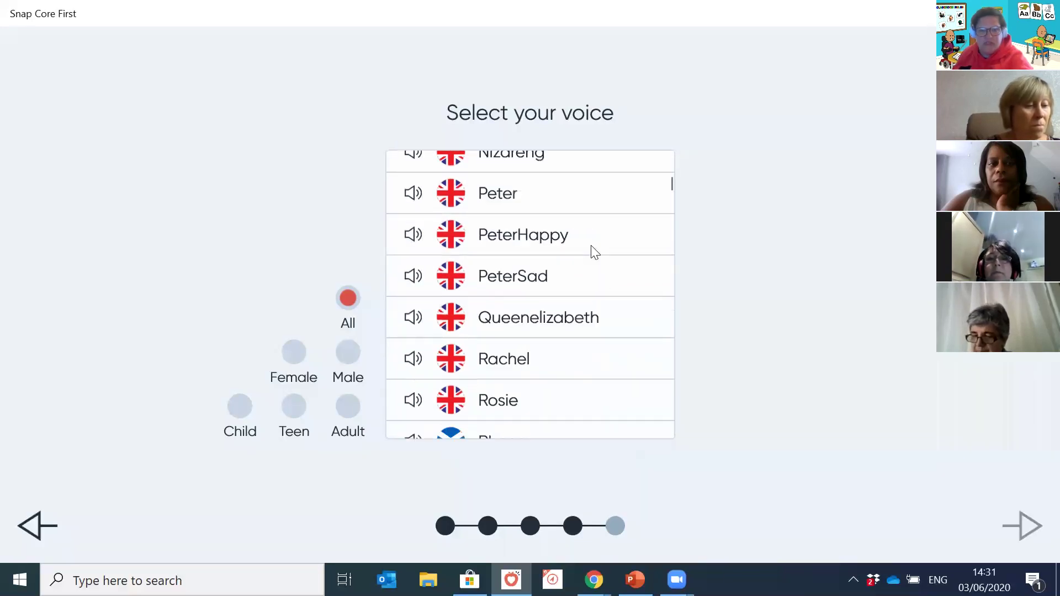
pyautogui.scroll(-7, 594, 252)
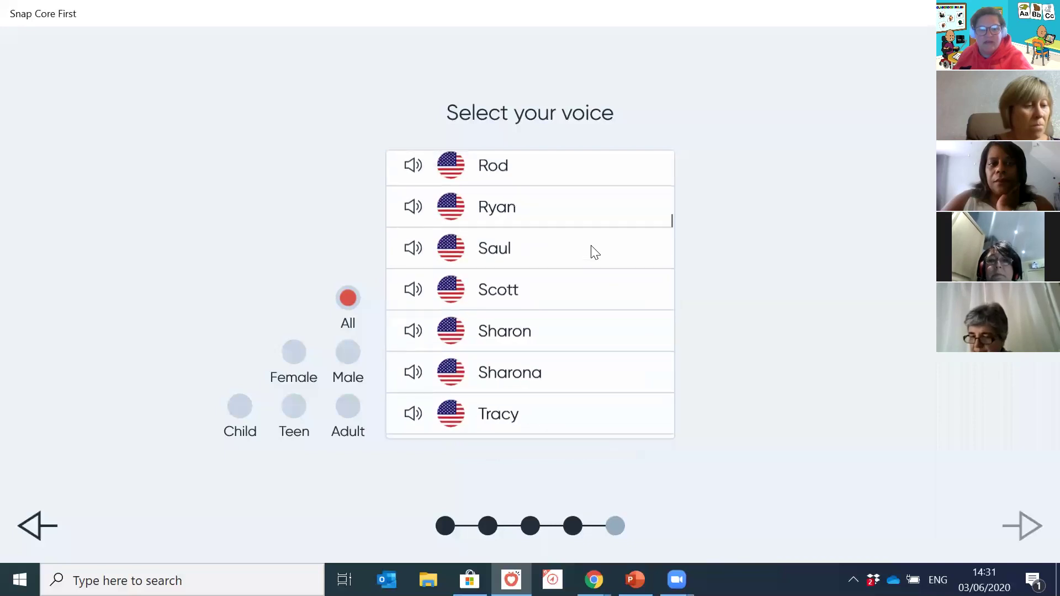
pyautogui.scroll(17, 595, 249)
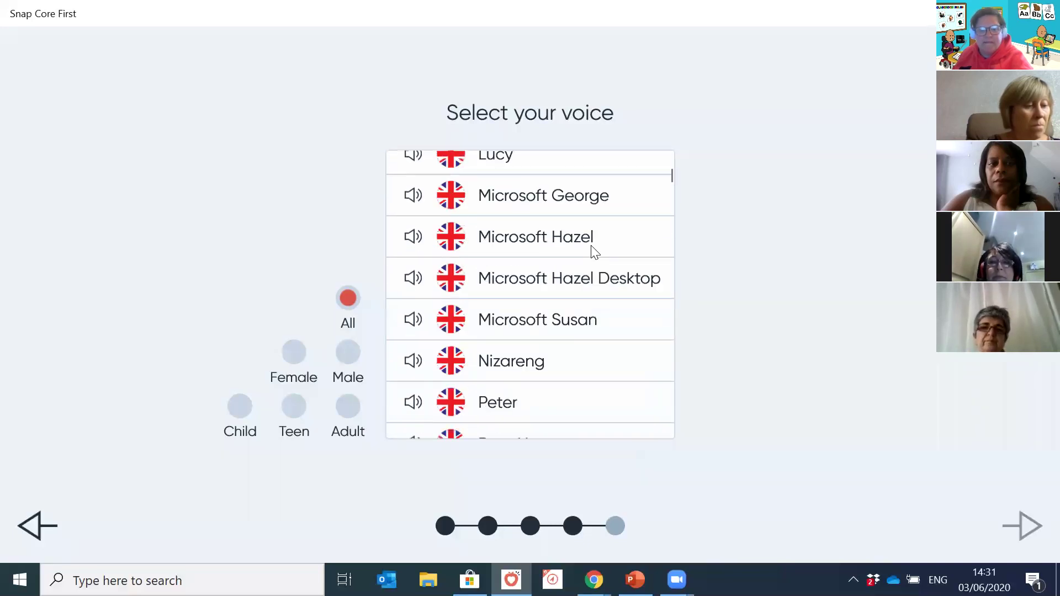
pyautogui.scroll(-2, 633, 293)
pyautogui.scroll(2, 632, 299)
pyautogui.click(582, 223)
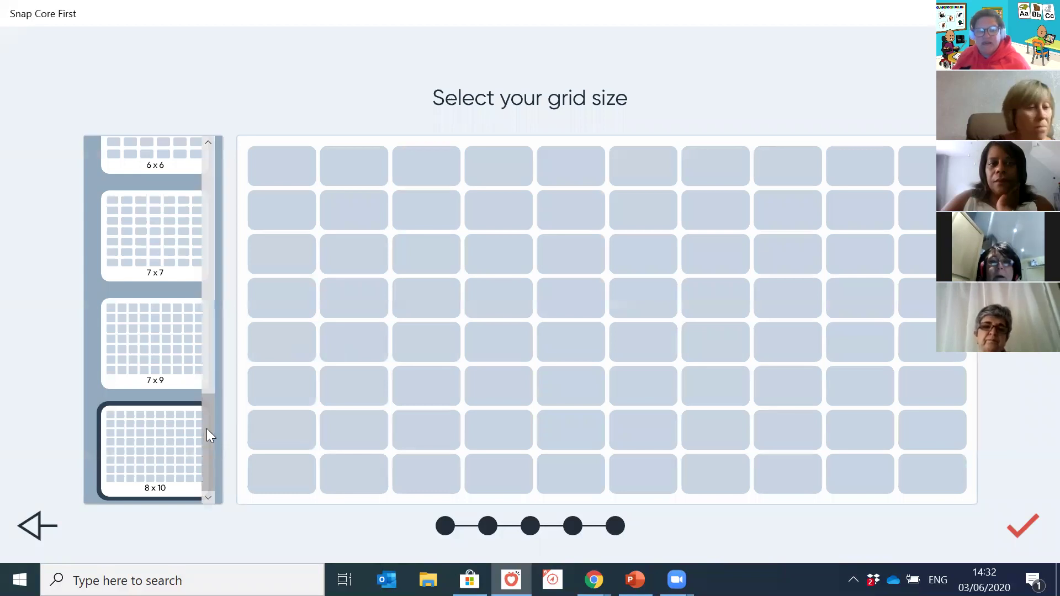
# Step: Choose the 5 x 5 grid size and confirm to create the user
pyautogui.moveTo(214, 416); pyautogui.dragTo(224, 310)
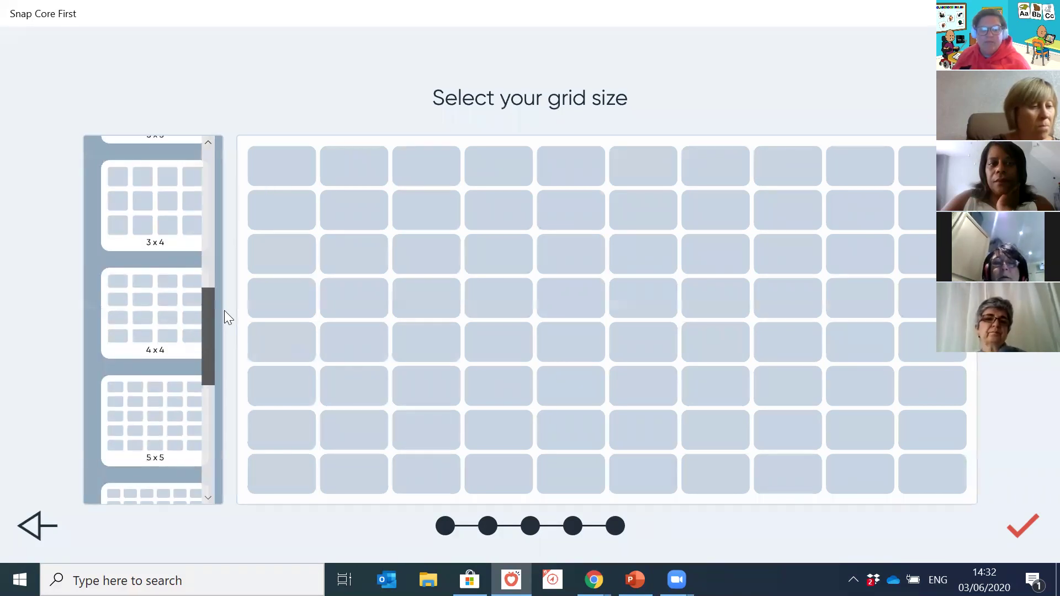
pyautogui.click(184, 416)
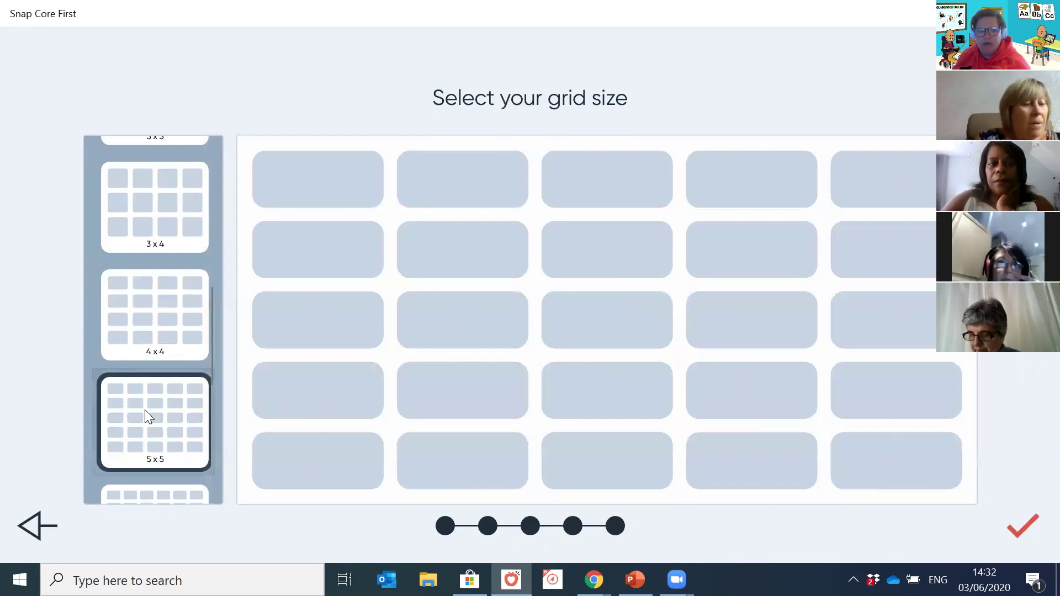
pyautogui.click(1009, 525)
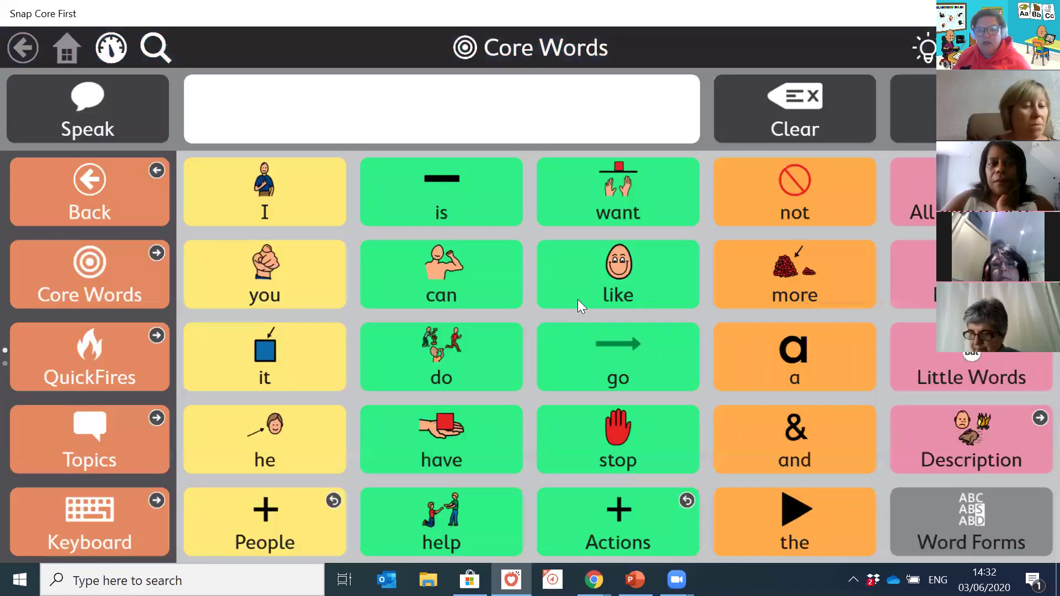
# Step: Build the message 'I want like' from the core tiles, then enter edit mode with Ctrl+E
pyautogui.click(291, 179)
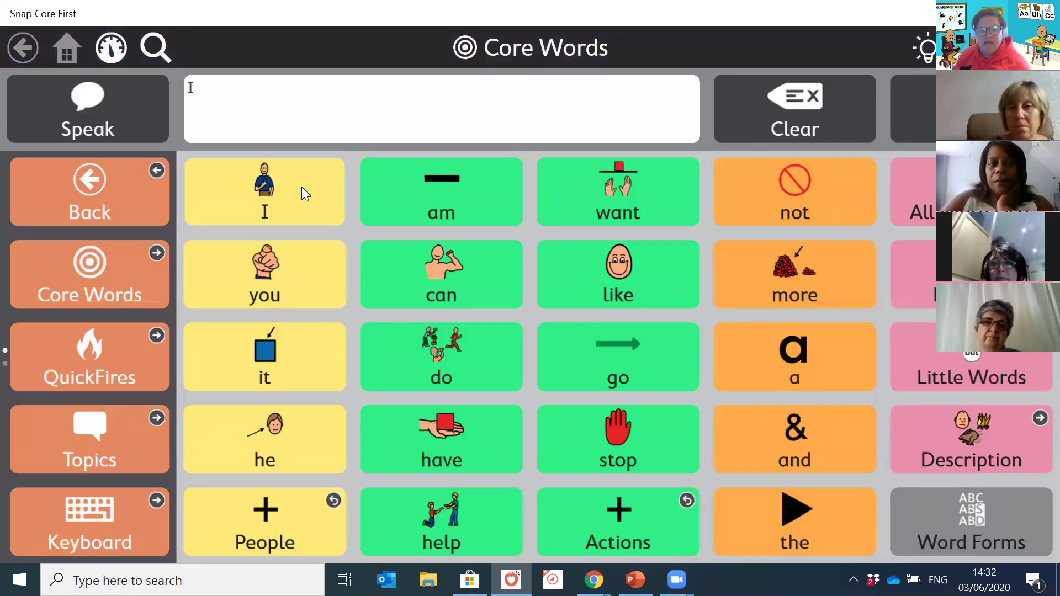
pyautogui.click(639, 207)
pyautogui.click(613, 270)
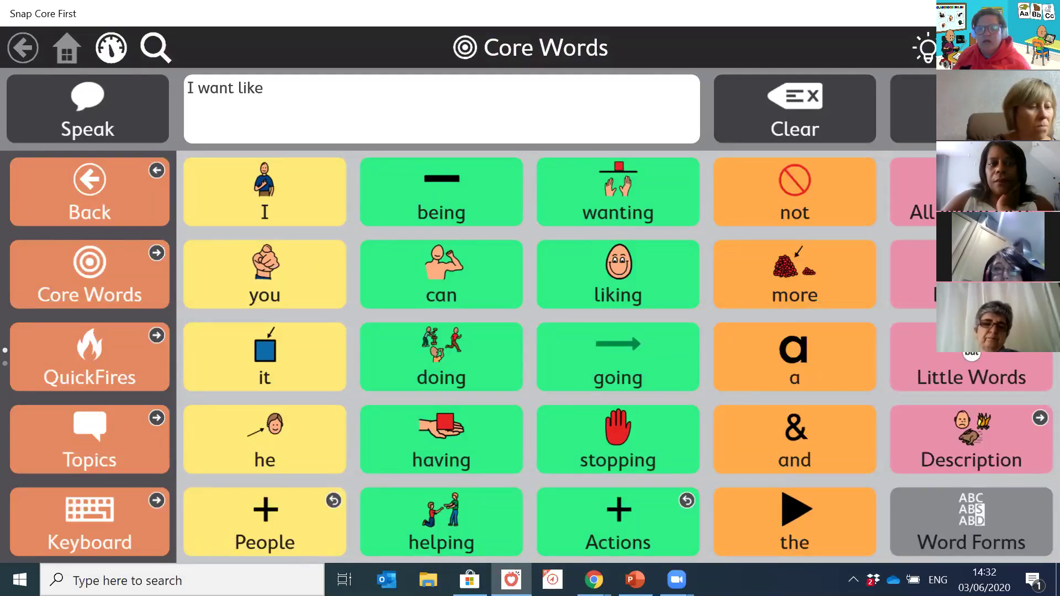
pyautogui.hotkey('ctrl', 'e')
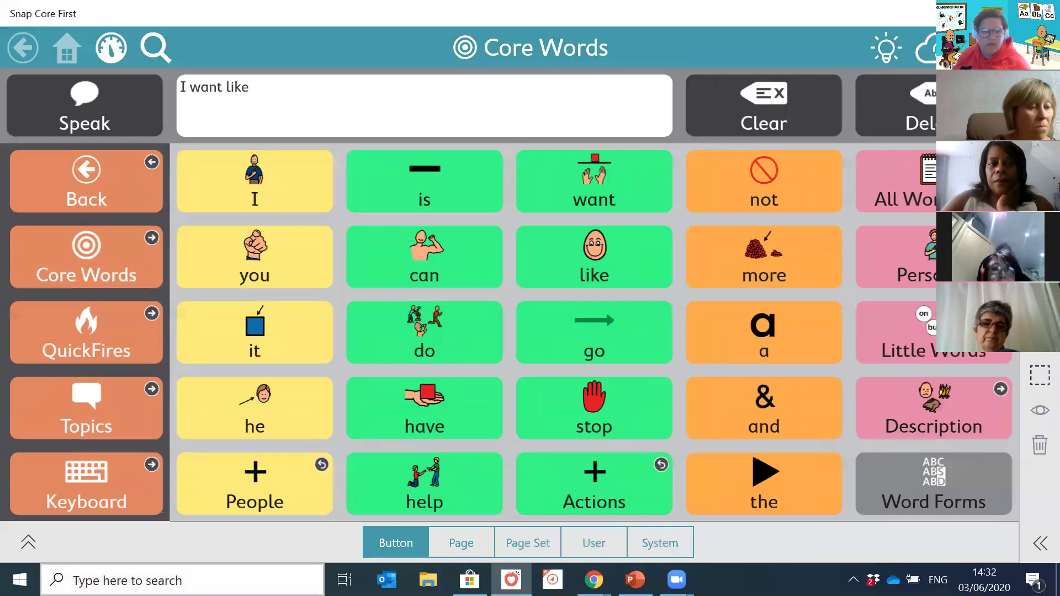
# Step: Review the new user's settings in the edit panel, then return to Chrome and PowerPoint slide 20
pyautogui.click(27, 543)
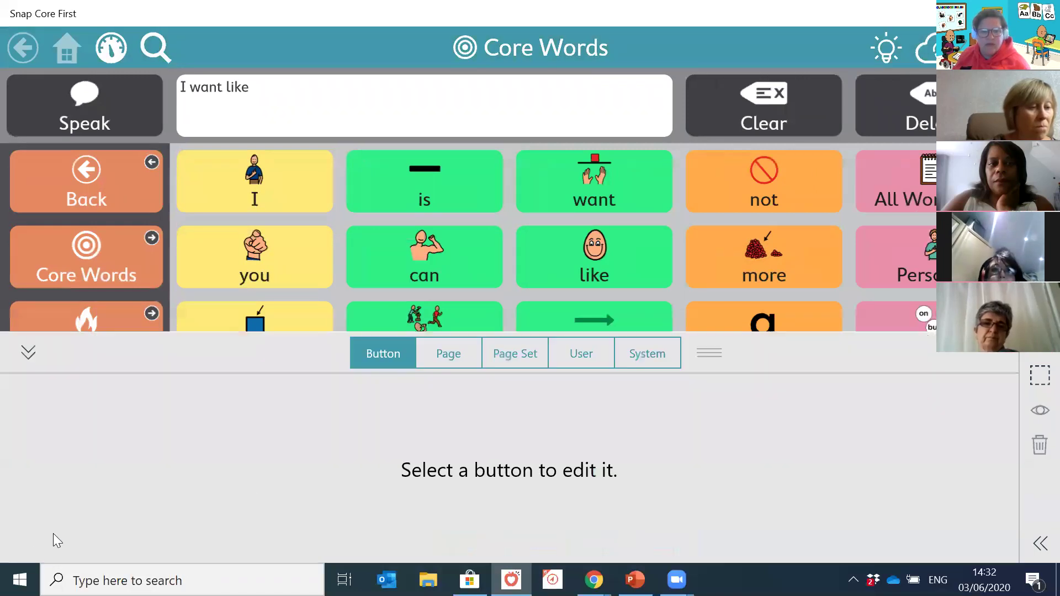
pyautogui.click(593, 350)
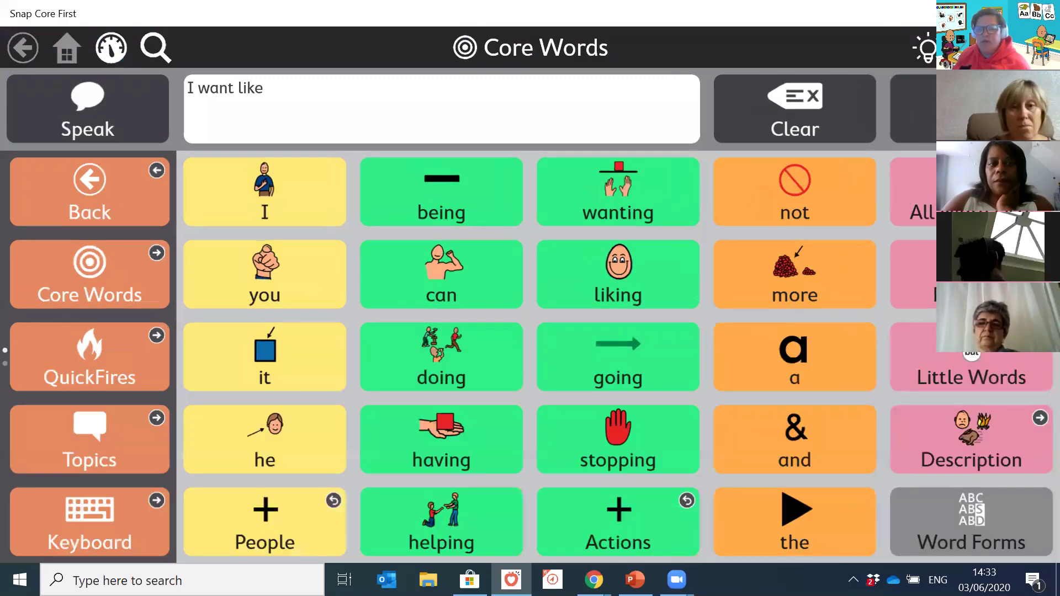
pyautogui.click(1032, 48)
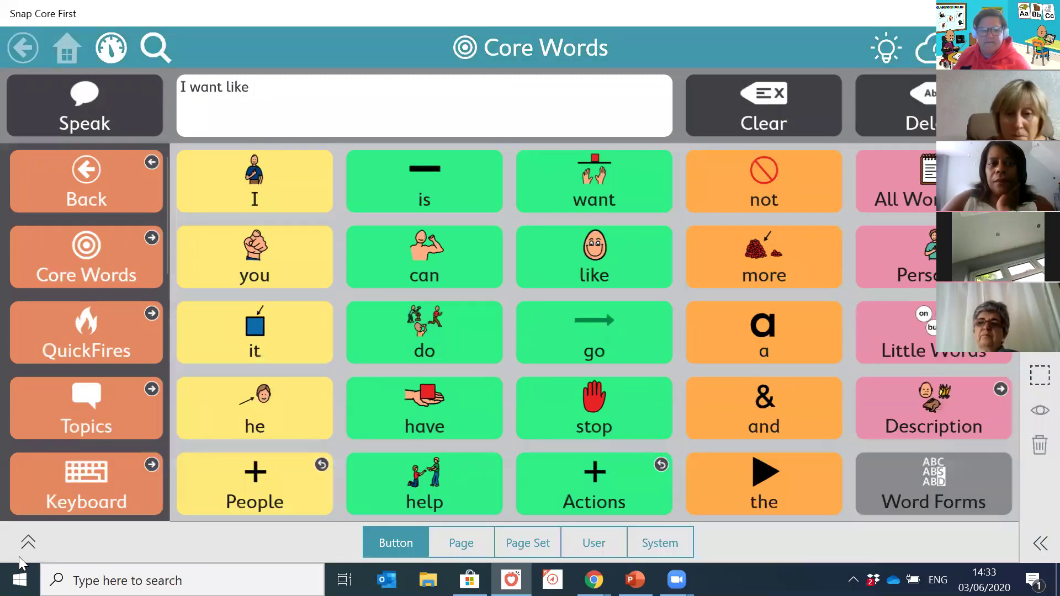
pyautogui.click(30, 546)
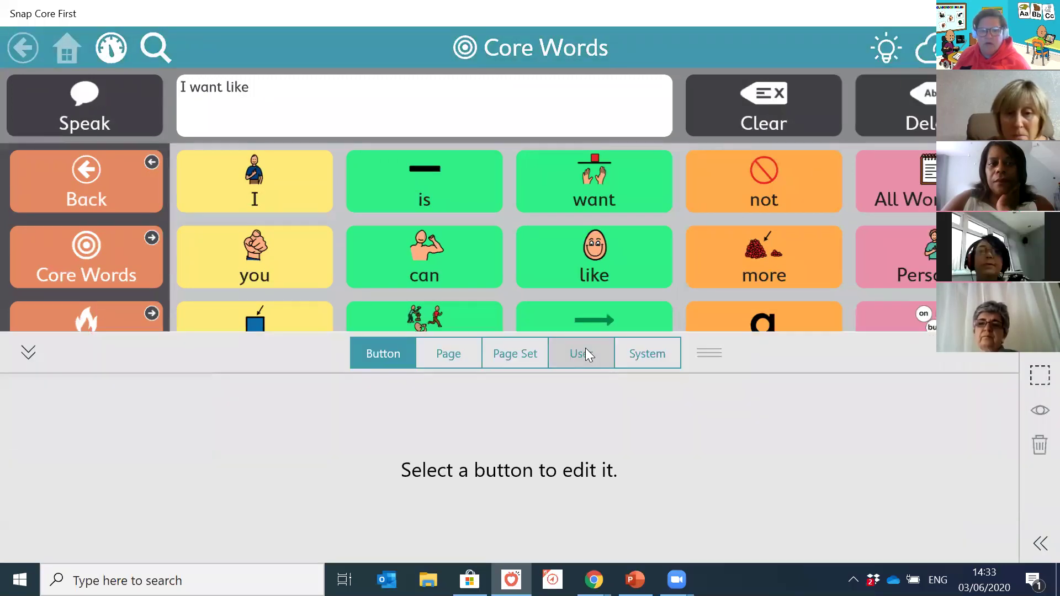
pyautogui.click(586, 353)
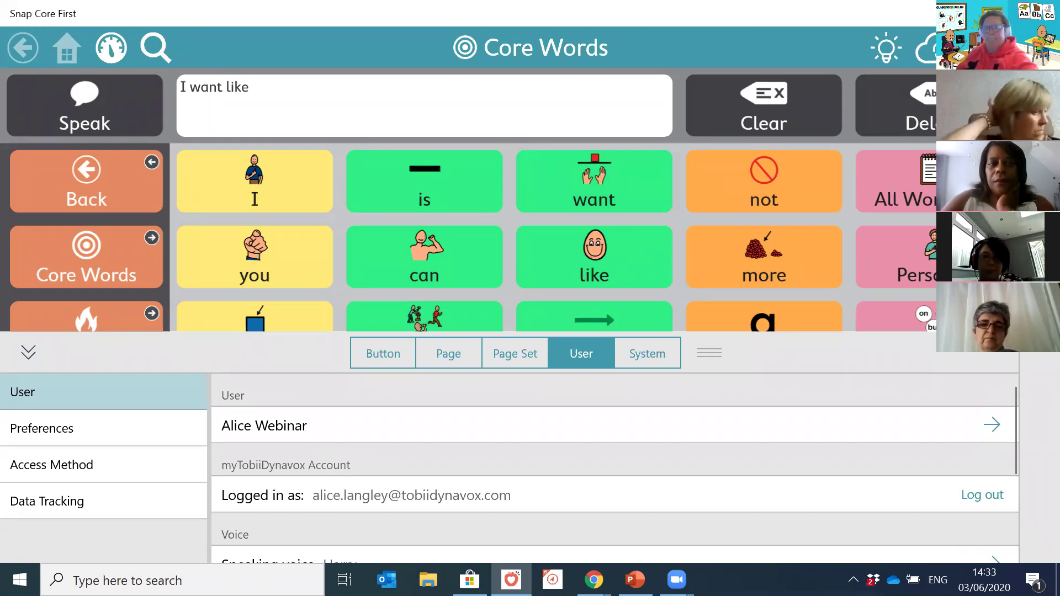
pyautogui.click(594, 580)
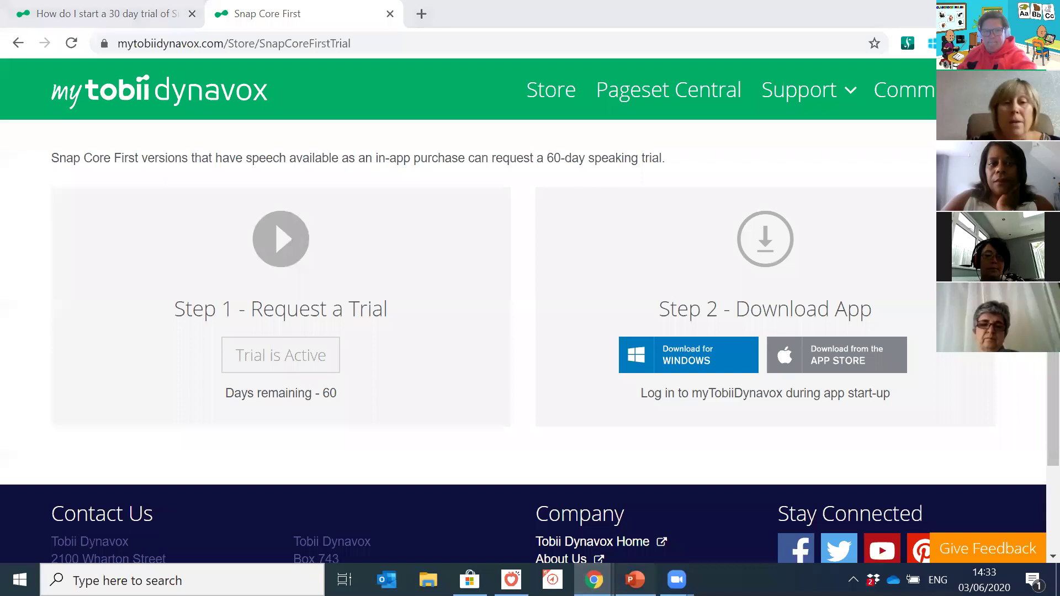
pyautogui.click(635, 580)
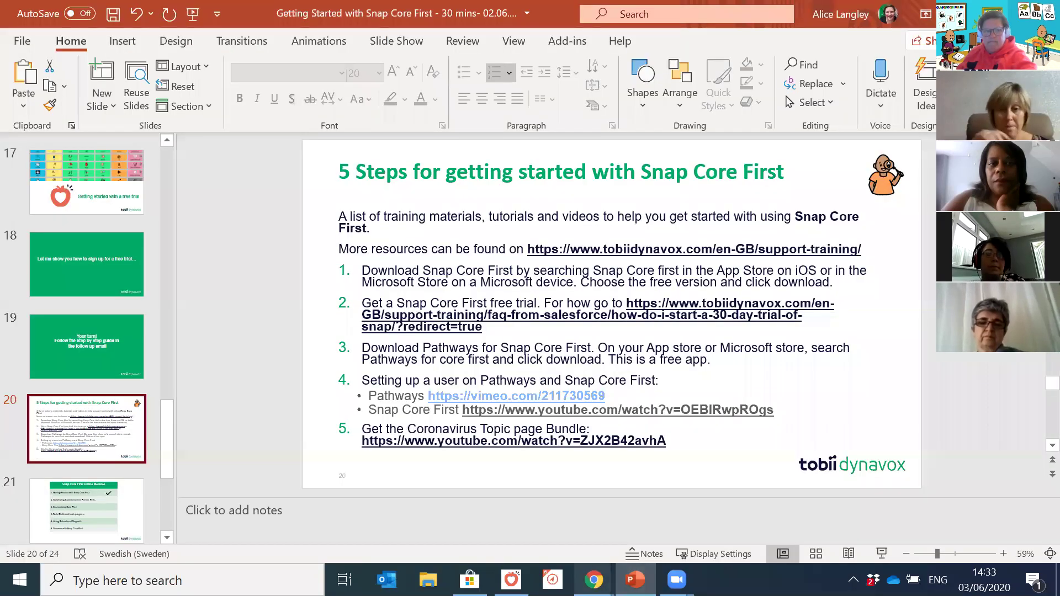